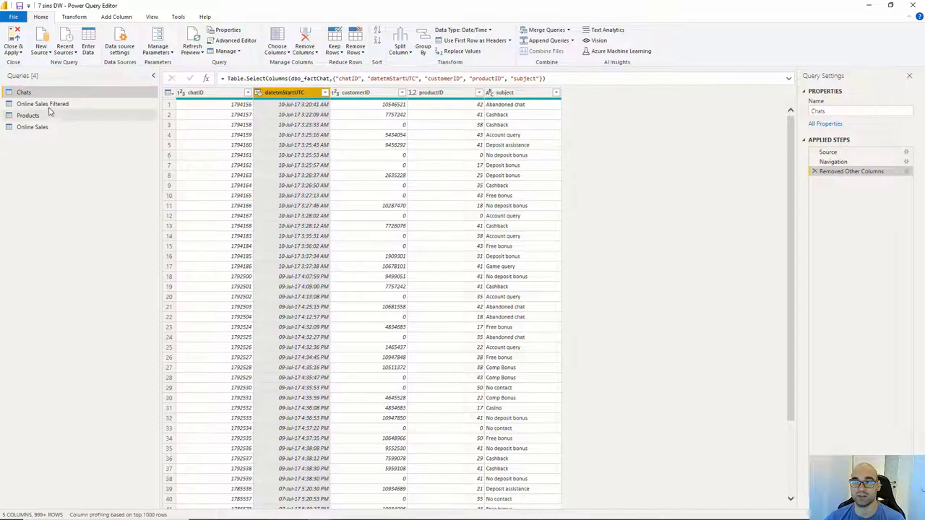
# - Close the query editor and launch DAX Studio connected to the 7 sins DW report in a maximized window
pyautogui.click(17, 52)
pyautogui.click(26, 85)
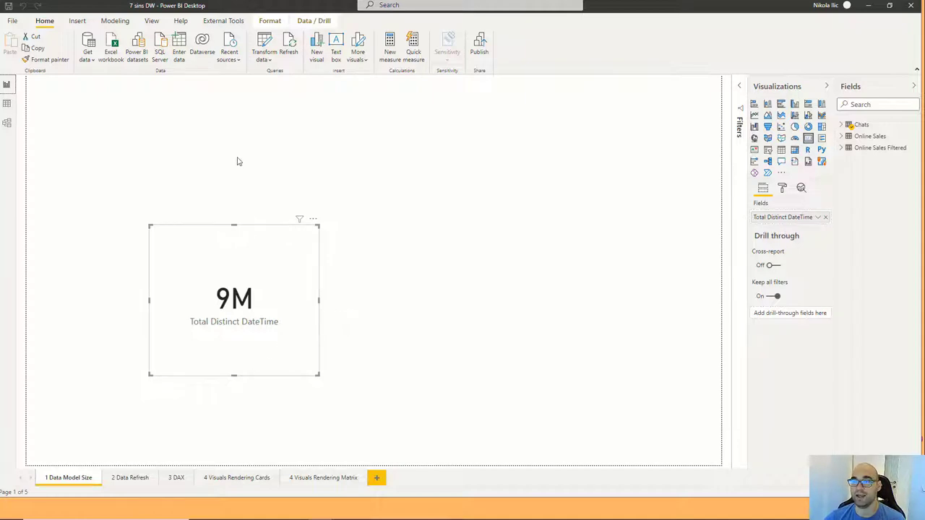
pyautogui.click(212, 84)
pyautogui.click(214, 23)
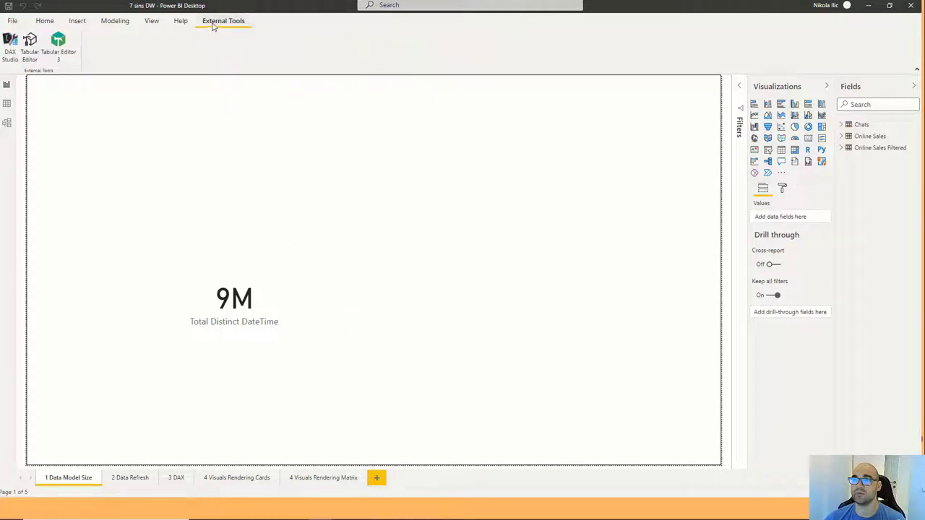
pyautogui.click(8, 44)
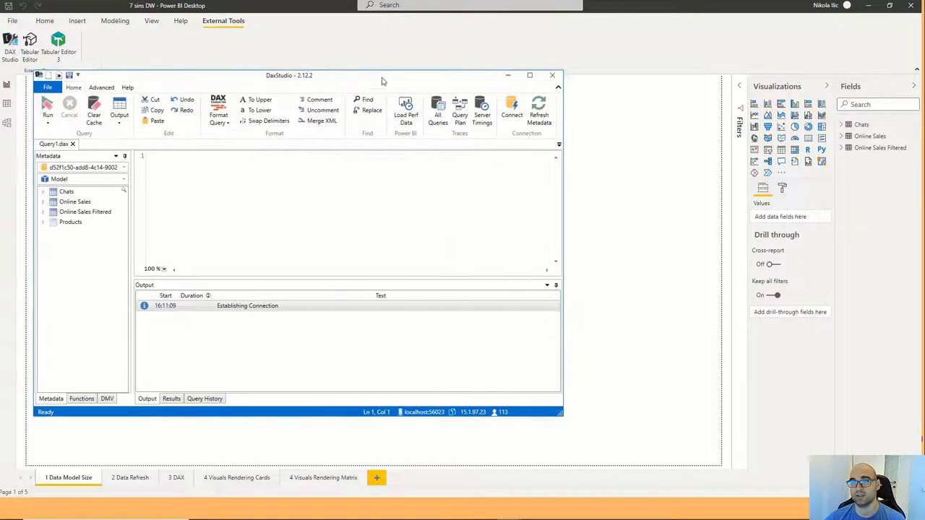
pyautogui.click(541, 76)
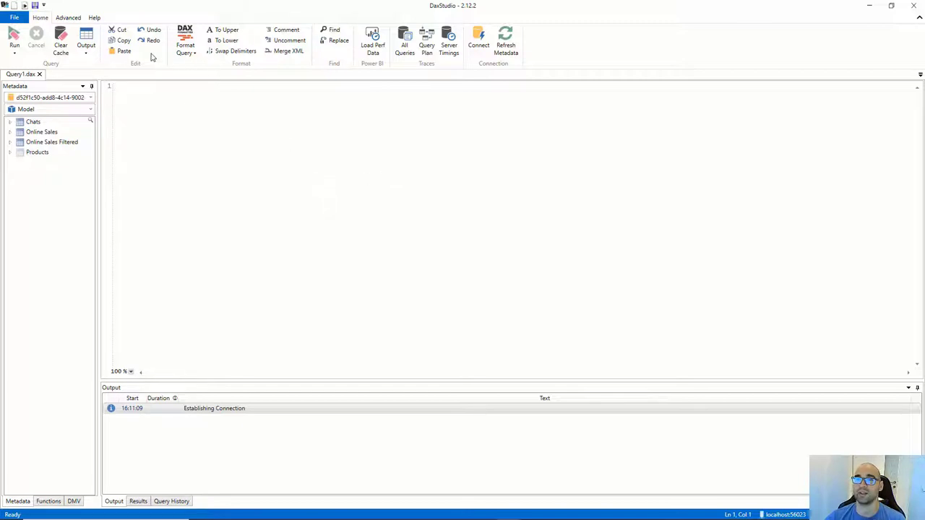
# - Analyze the model's VertiPaq metrics and enlarge the results area showing them
pyautogui.click(68, 18)
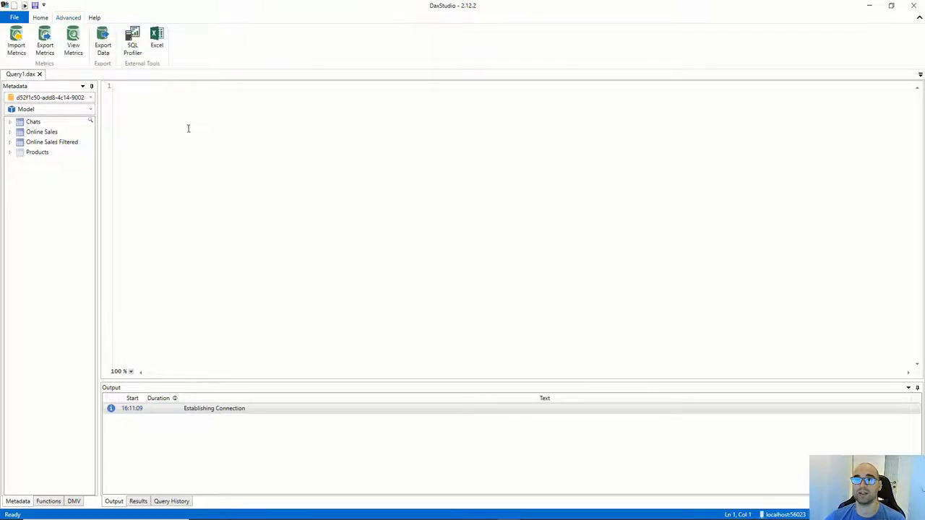
pyautogui.click(72, 38)
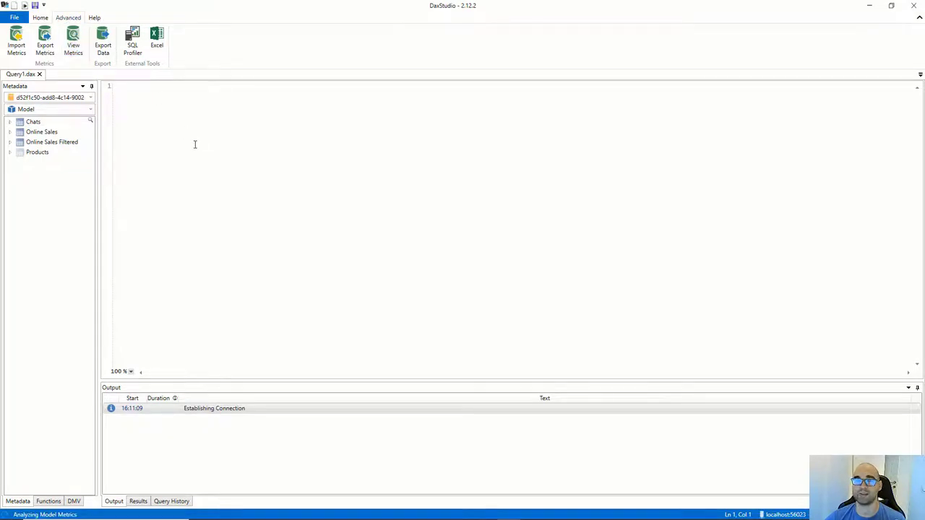
pyautogui.moveTo(435, 380); pyautogui.dragTo(421, 221)
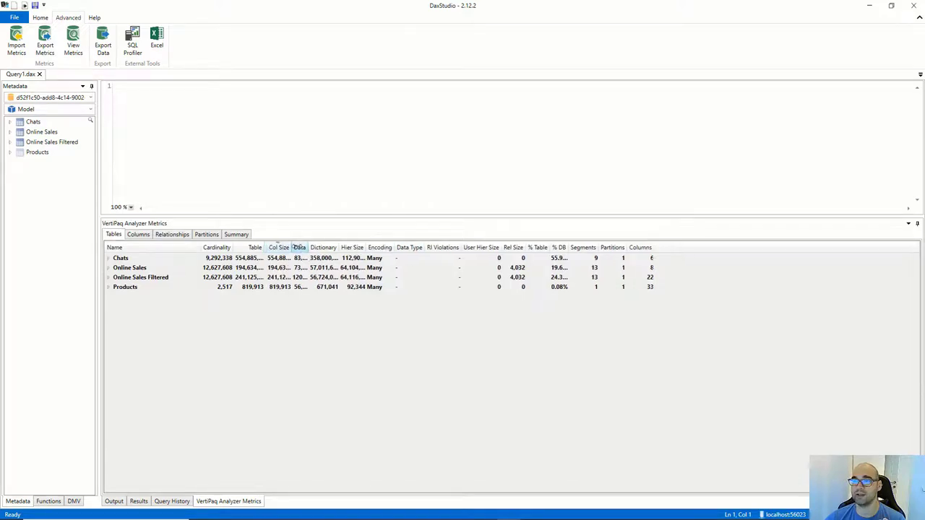
# - Widen the Cardinality, Table, Col Size, Data, Dictionary, Hier Size and % DB columns so their values show in full
pyautogui.moveTo(292, 247); pyautogui.dragTo(320, 247)
pyautogui.moveTo(264, 247); pyautogui.dragTo(290, 247)
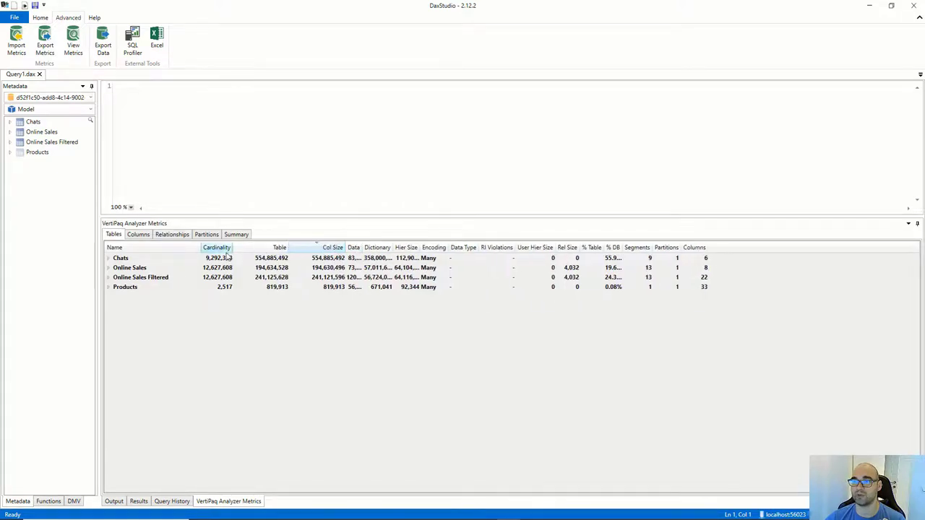
pyautogui.moveTo(233, 247); pyautogui.dragTo(256, 247)
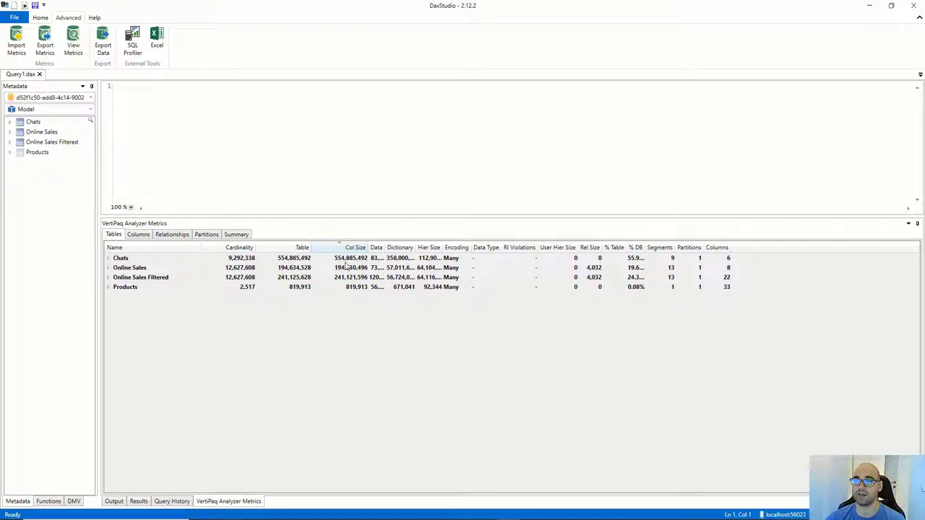
pyautogui.doubleClick(387, 247)
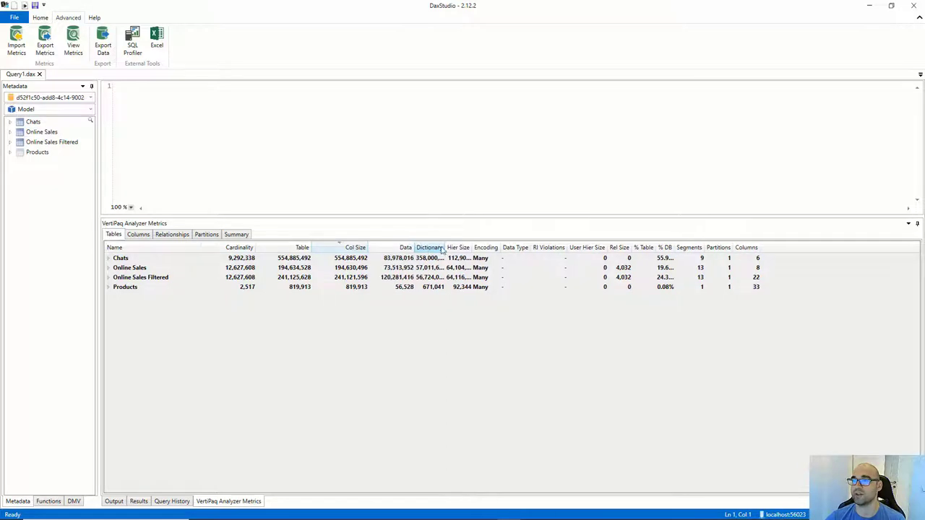
pyautogui.doubleClick(445, 247)
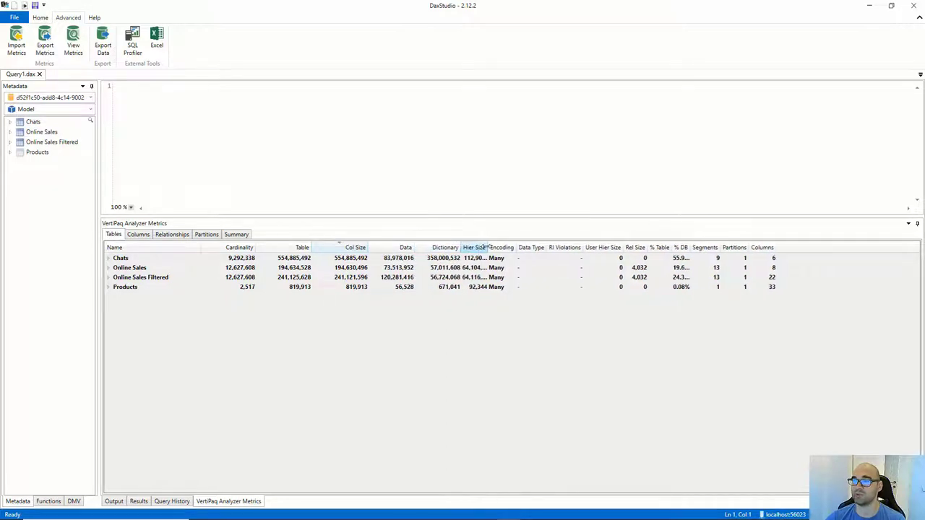
pyautogui.moveTo(488, 247); pyautogui.dragTo(513, 248)
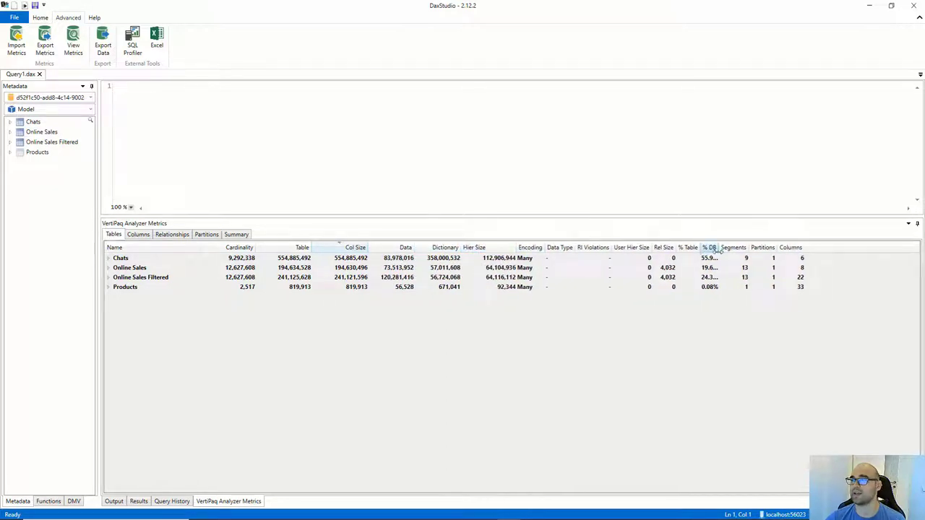
pyautogui.moveTo(718, 247); pyautogui.dragTo(739, 248)
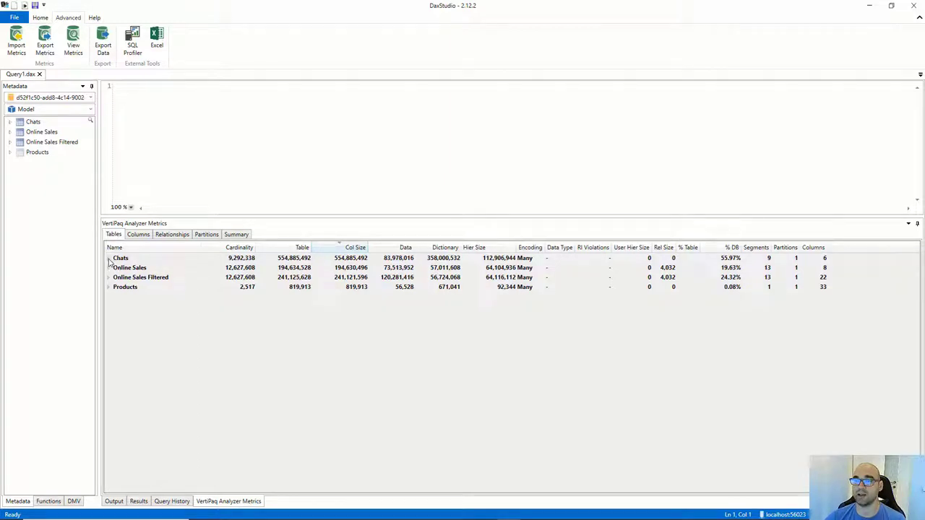
# - Expand the Chats table in the metrics and examine the size of its datetmStartUTC column
pyautogui.click(108, 258)
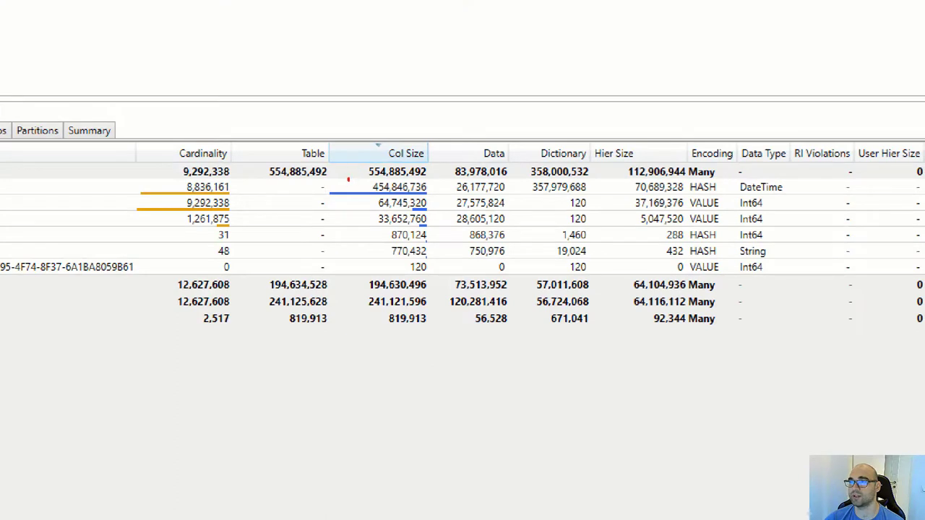
pyautogui.moveTo(348, 194)
pyautogui.mouseDown()
pyautogui.moveTo(427, 194)
pyautogui.moveTo(436, 185)
pyautogui.moveTo(345, 176)
pyautogui.mouseUp()
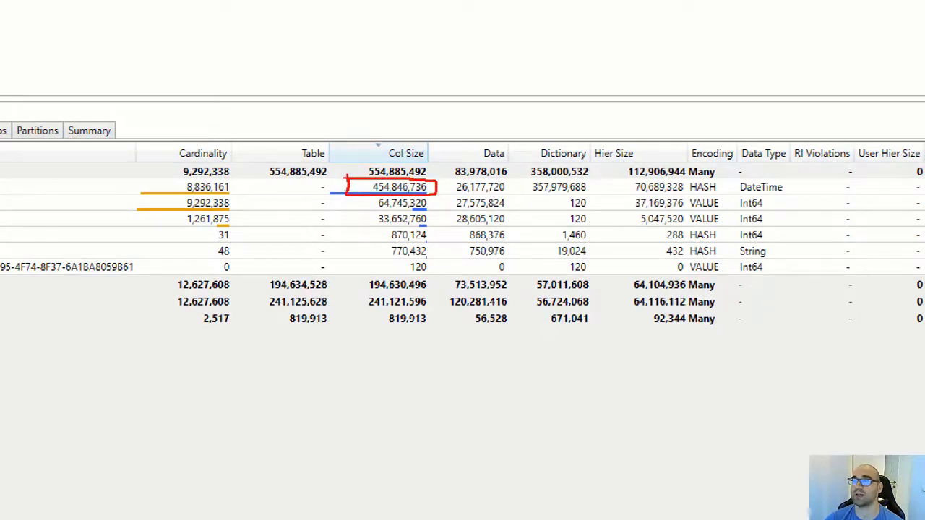
pyautogui.press('Escape')
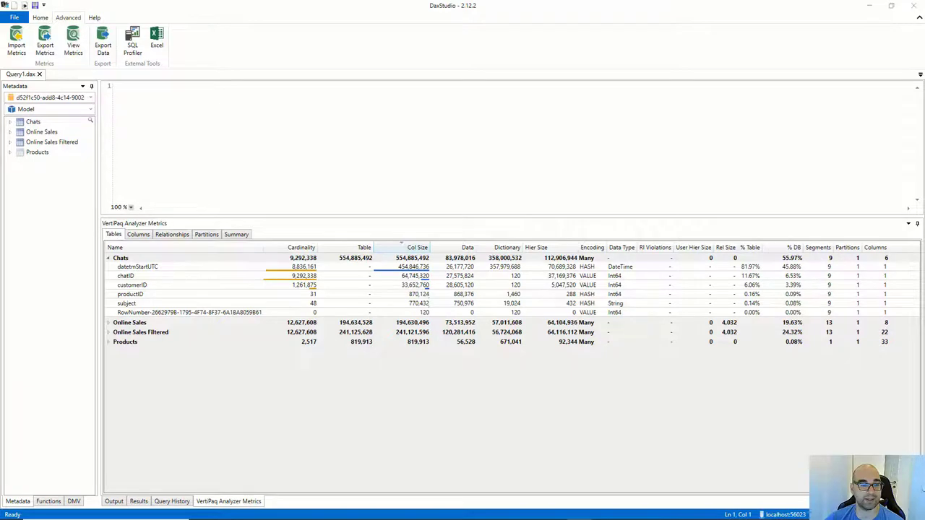
# - Switch to Power BI Desktop, change the Chats query's datetmStartUTC column type to Date, and apply the change to the model
pyautogui.hotkey('alt', 'Tab')
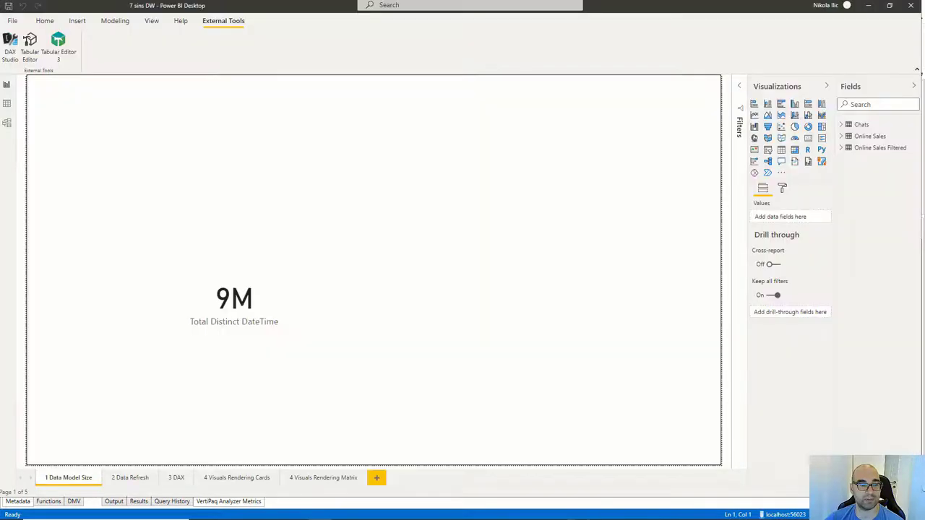
pyautogui.click(258, 284)
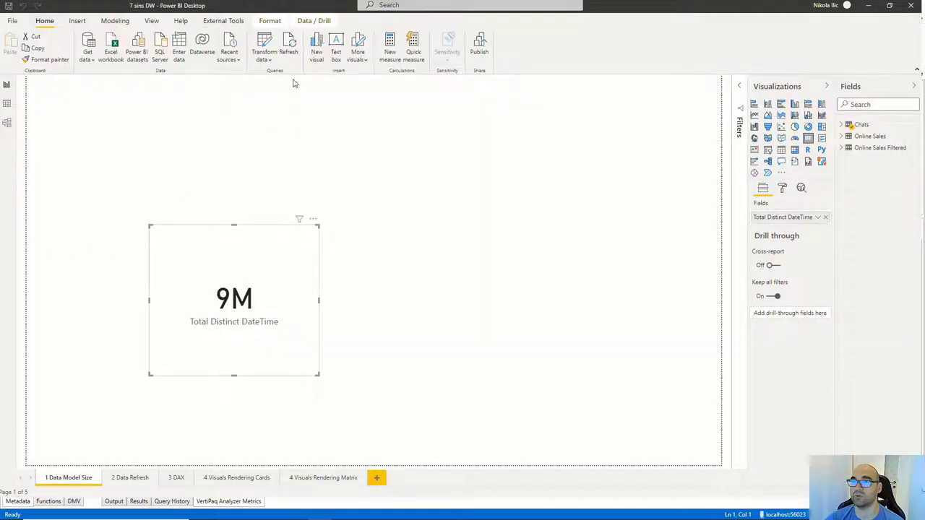
pyautogui.click(264, 45)
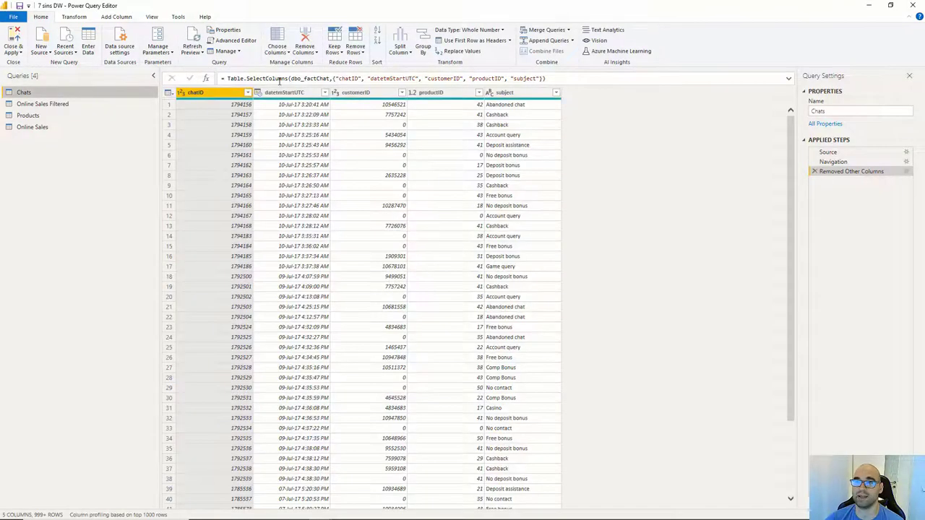
pyautogui.click(294, 94)
pyautogui.rightClick(294, 95)
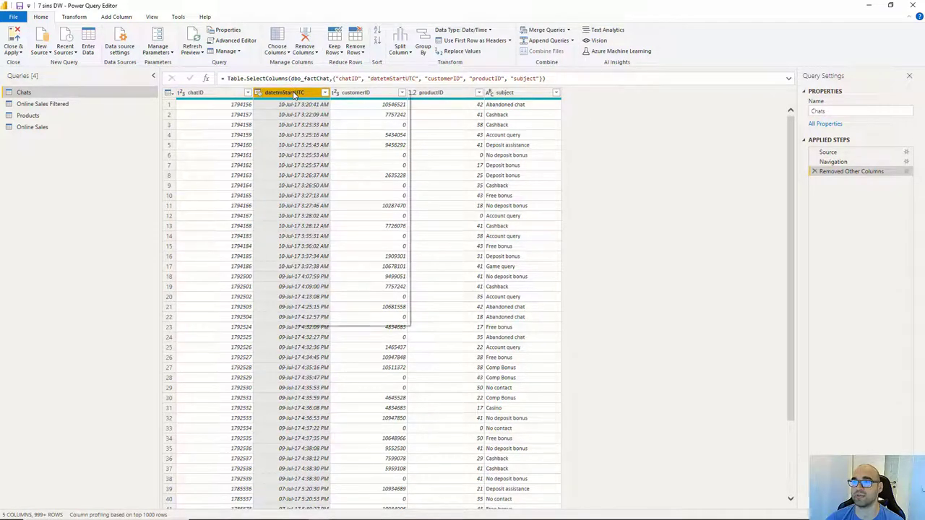
pyautogui.moveTo(337, 184)
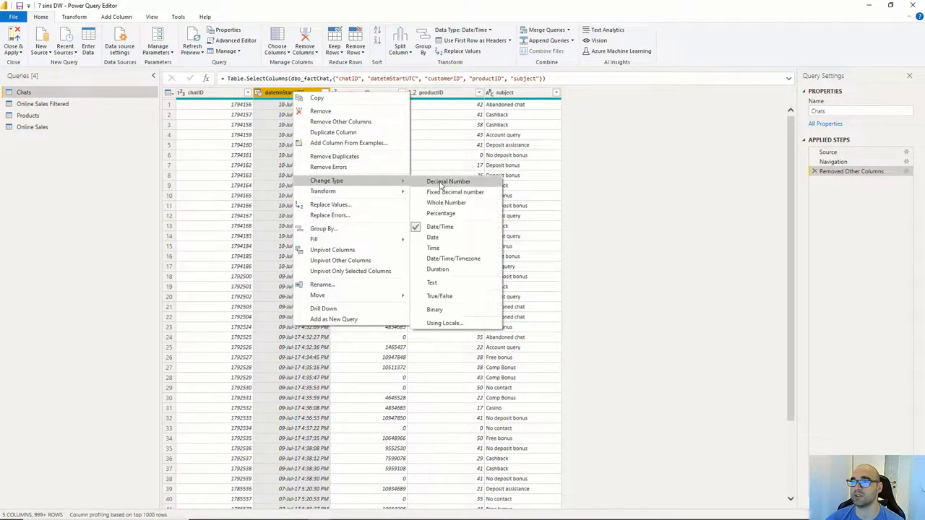
pyautogui.click(441, 241)
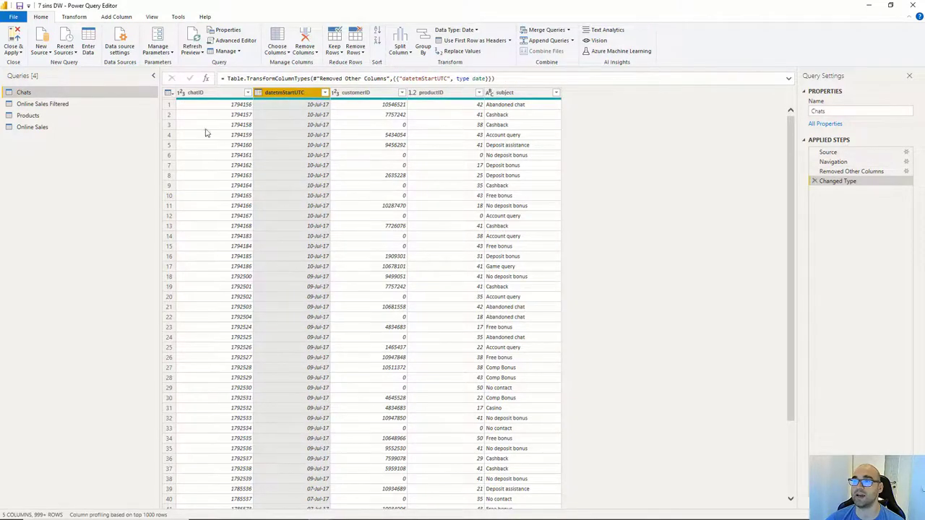
pyautogui.click(15, 36)
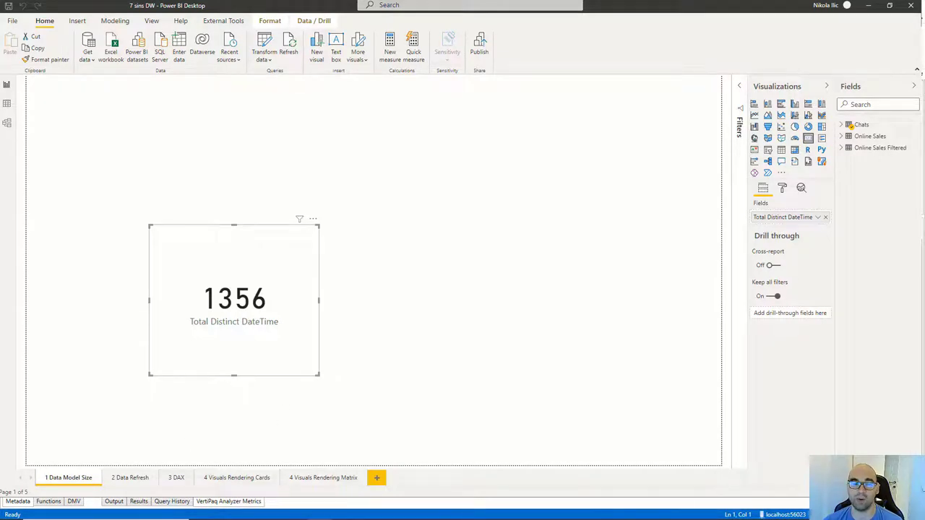
# - Return to DAX Studio, rerun the model metrics and expand the Chats table to compare its column sizes
pyautogui.hotkey('alt', 'Tab')
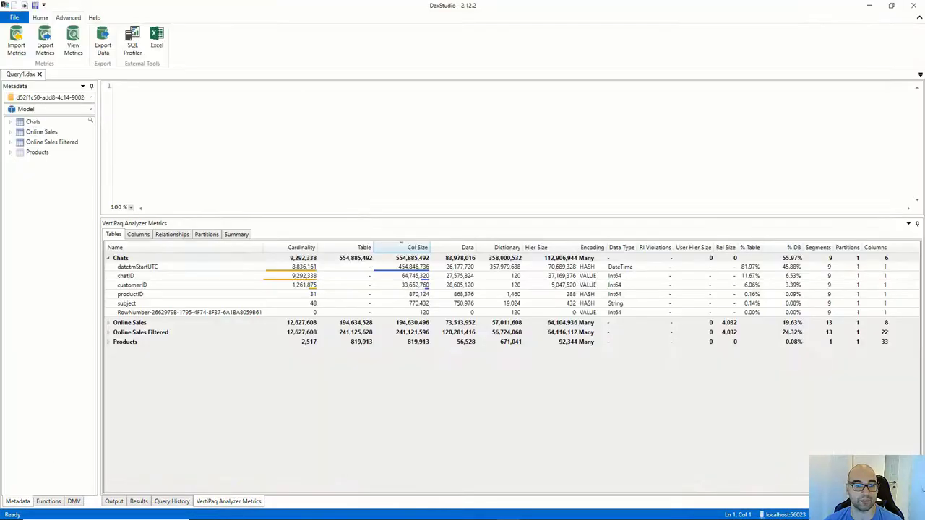
pyautogui.click(74, 48)
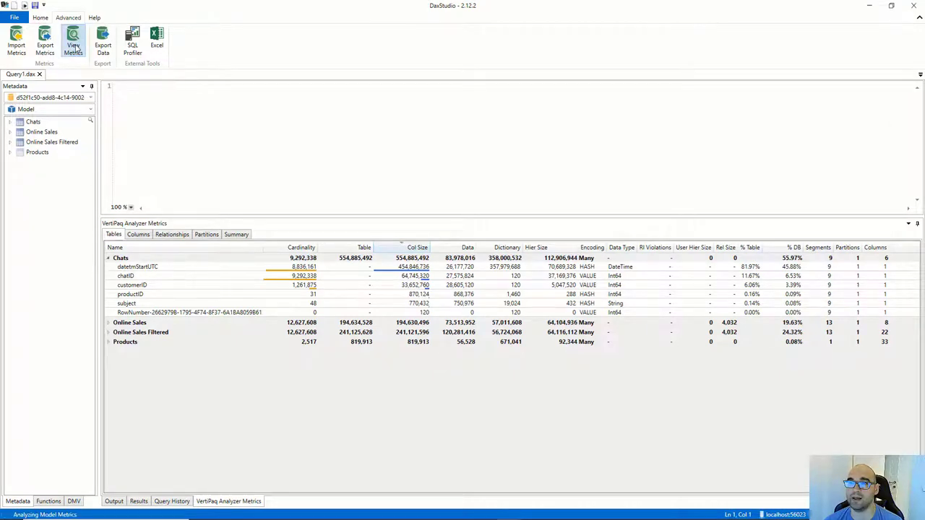
pyautogui.click(109, 258)
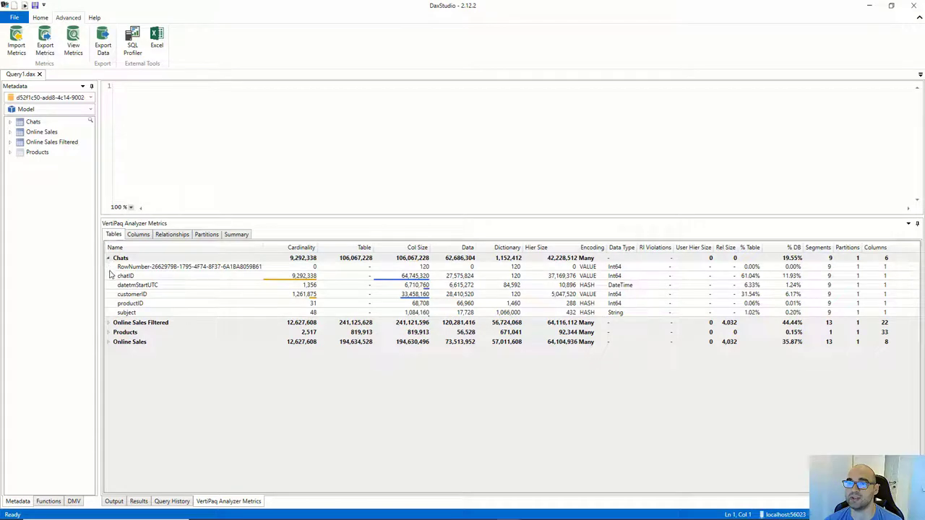
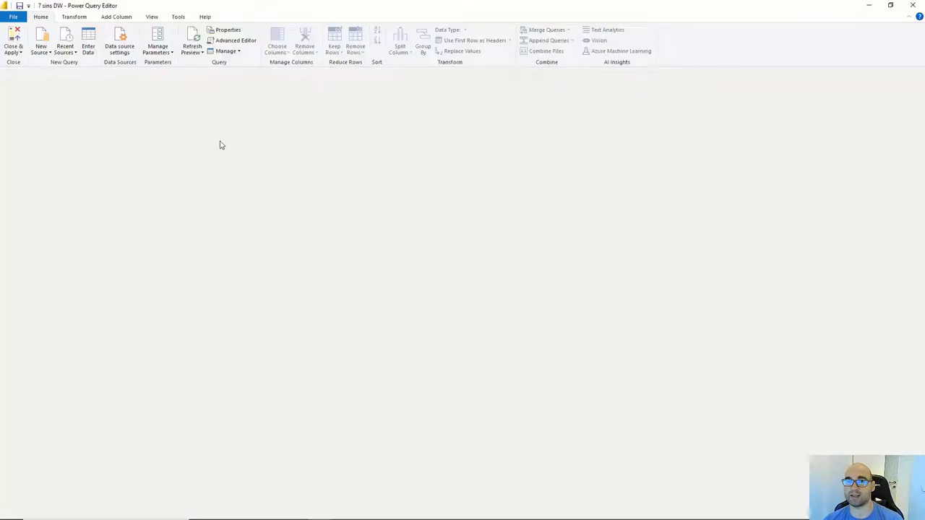
# - In the Online Sales Filtered query, expand the DimCustomer column to include only FirstName, LastName and Gender, keeping the original column name as prefix
pyautogui.click(85, 104)
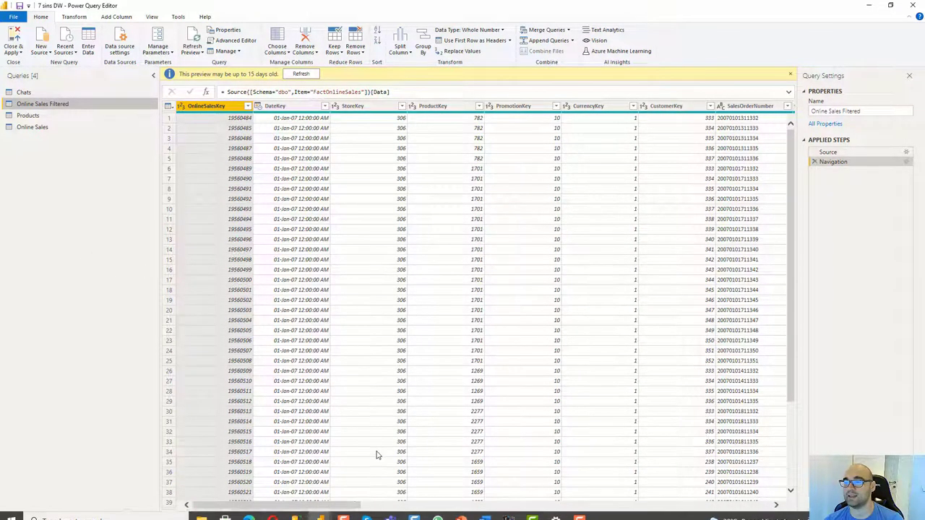
pyautogui.moveTo(351, 505); pyautogui.dragTo(717, 510)
pyautogui.click(643, 106)
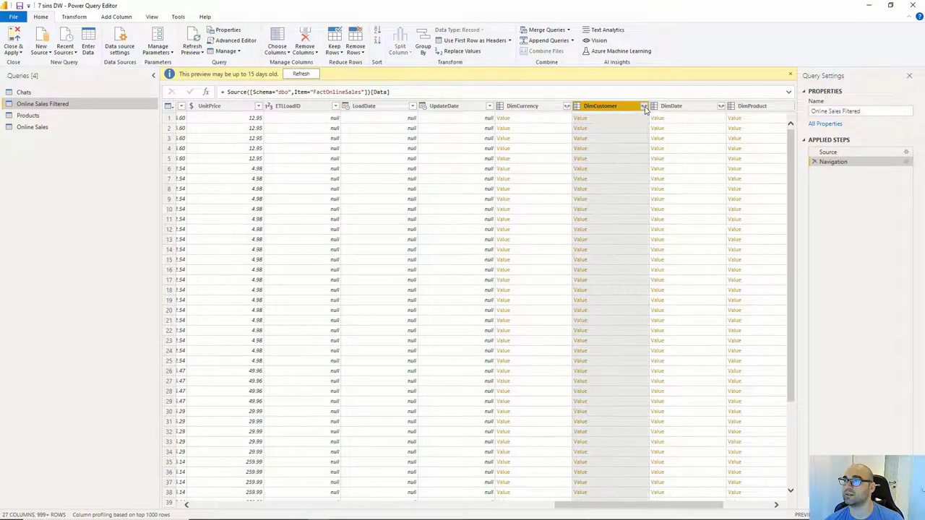
pyautogui.click(504, 135)
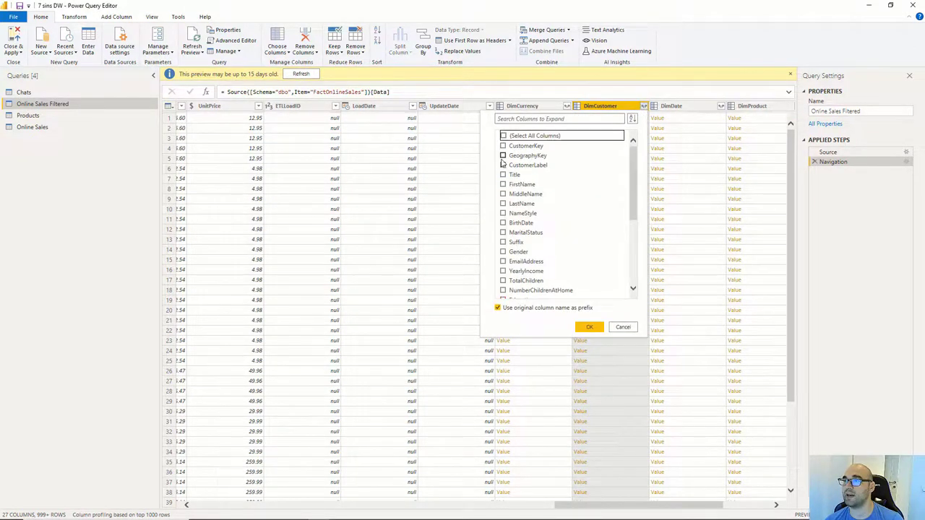
pyautogui.click(503, 183)
pyautogui.click(503, 203)
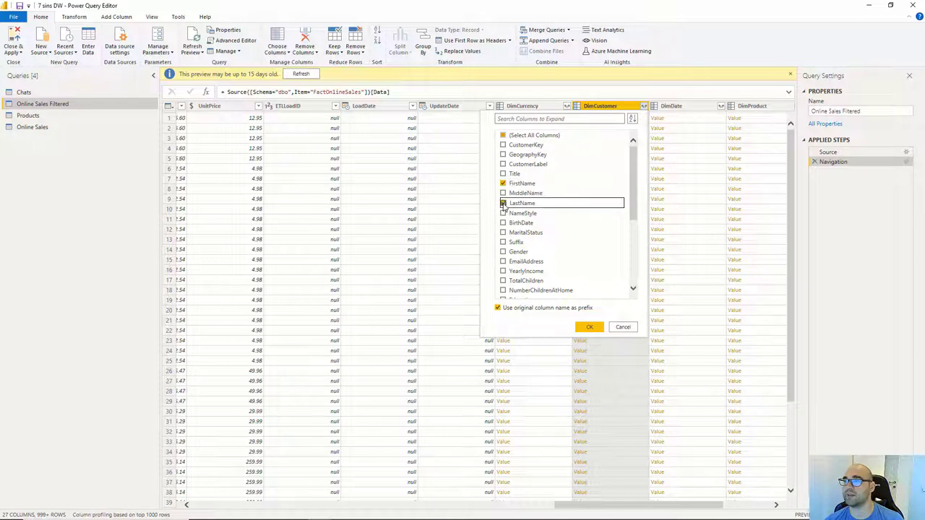
pyautogui.click(504, 252)
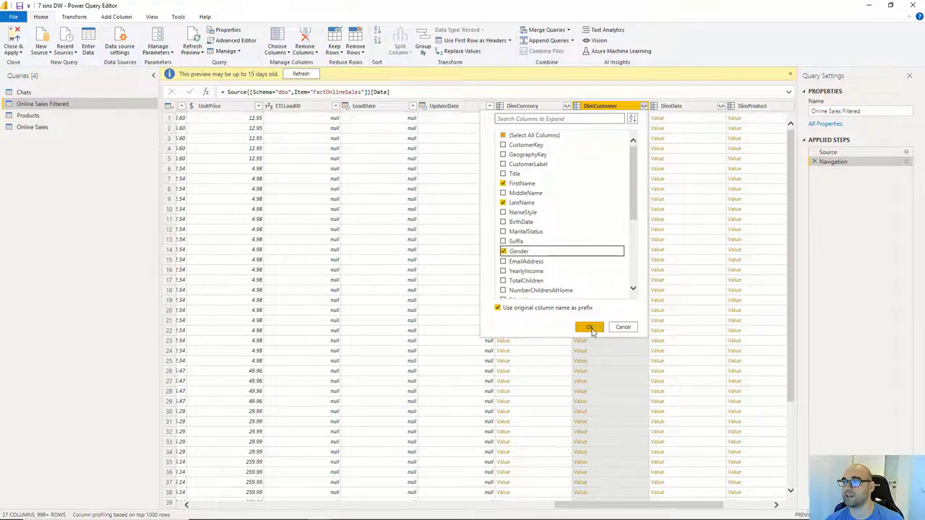
pyautogui.click(589, 328)
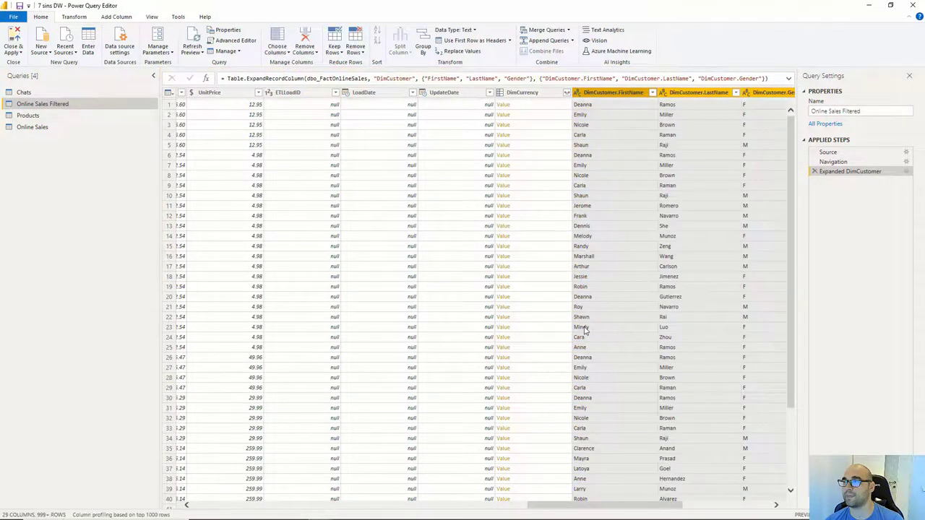
# - Transform the DimCustomer.FirstName column's text to uppercase
pyautogui.rightClick(616, 94)
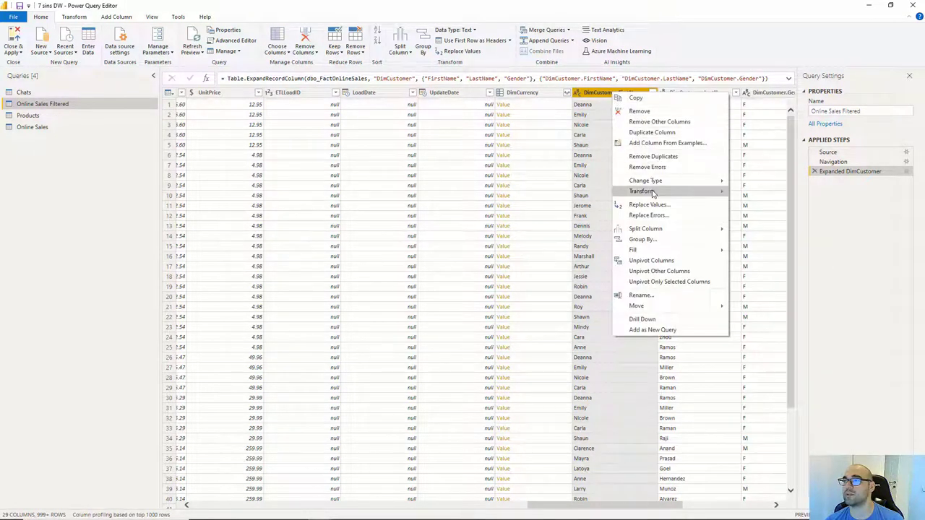
pyautogui.moveTo(650, 192)
pyautogui.click(750, 205)
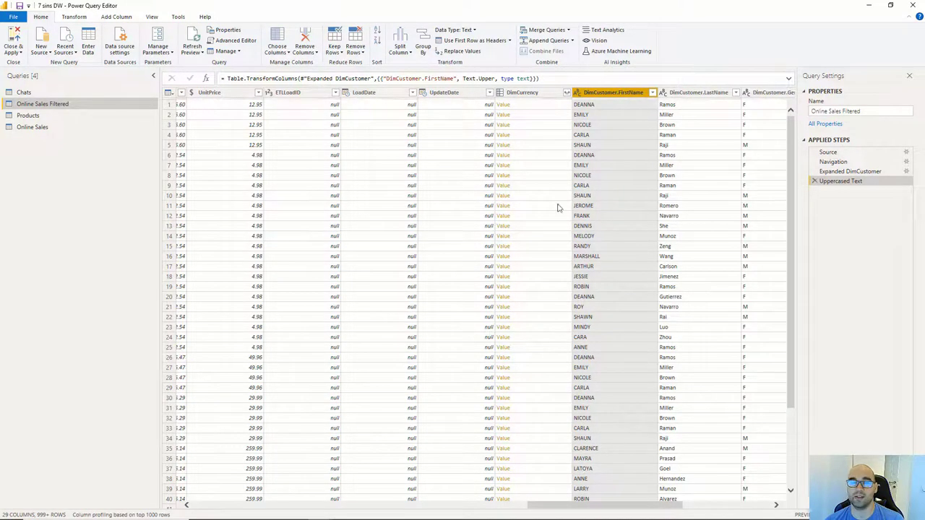
# - Change the DateKey column's data type to Date
pyautogui.moveTo(613, 504); pyautogui.dragTo(268, 499)
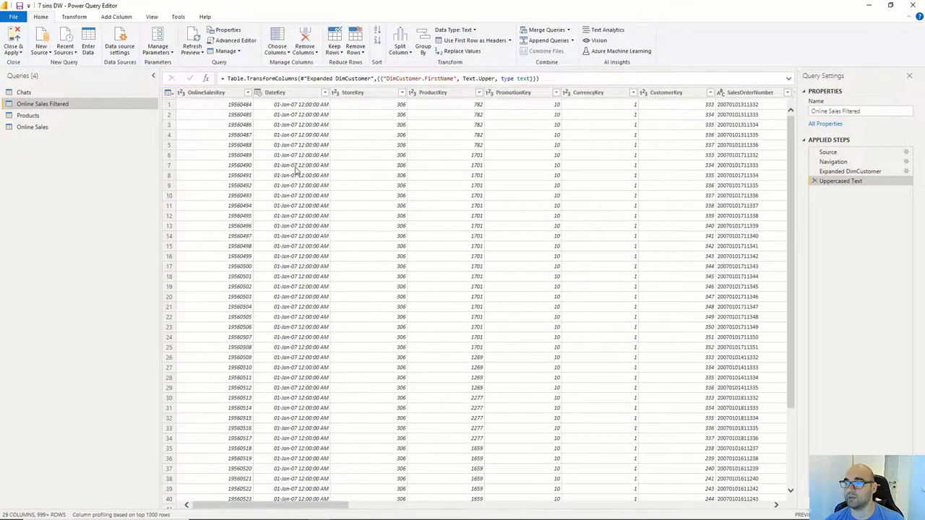
pyautogui.click(294, 94)
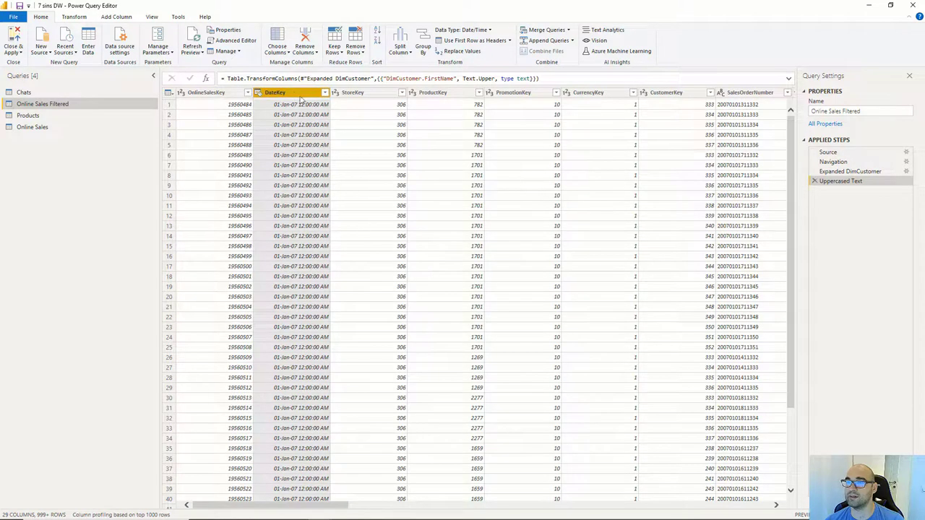
pyautogui.rightClick(296, 94)
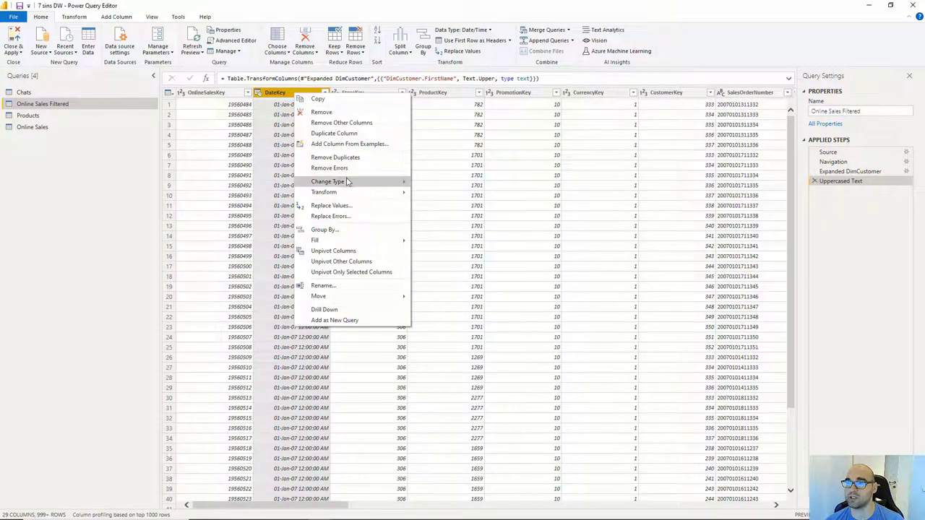
pyautogui.moveTo(348, 182)
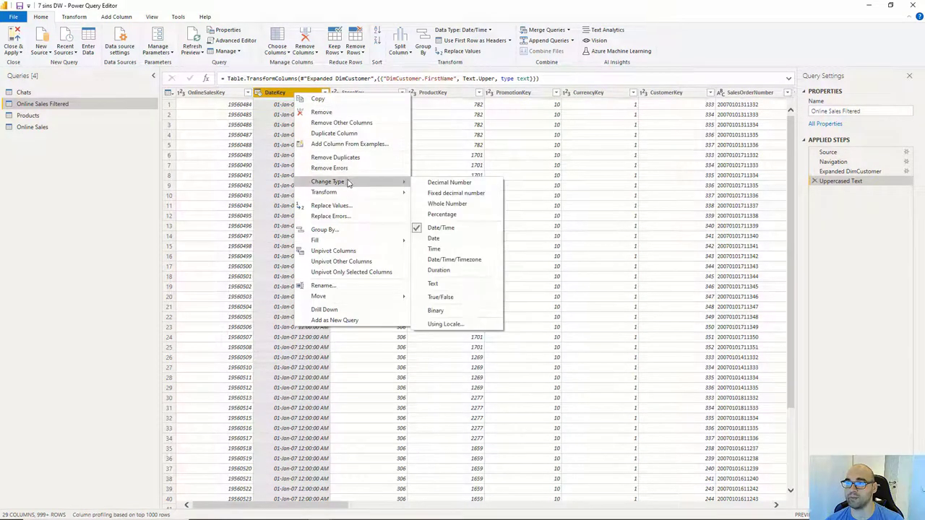
pyautogui.click(434, 239)
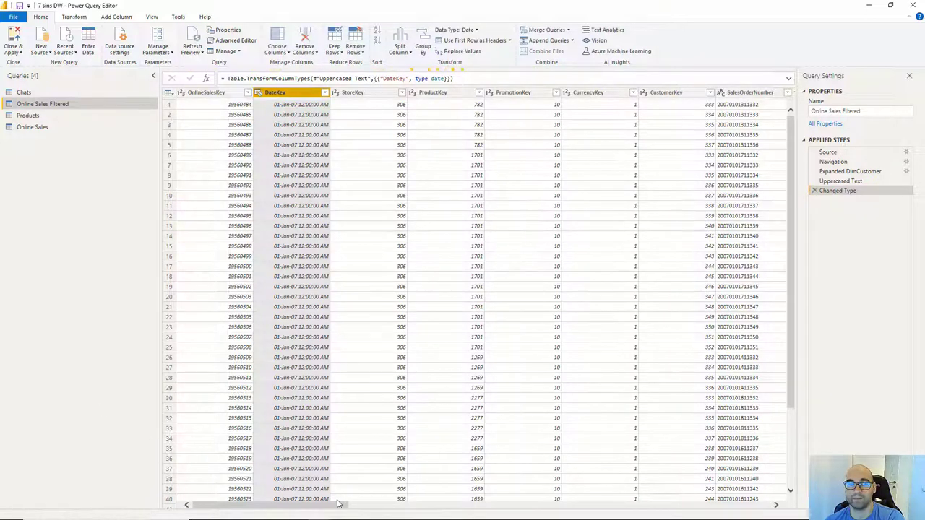
# - Transform the SalesAmount column to its absolute values
pyautogui.moveTo(336, 506); pyautogui.dragTo(470, 503)
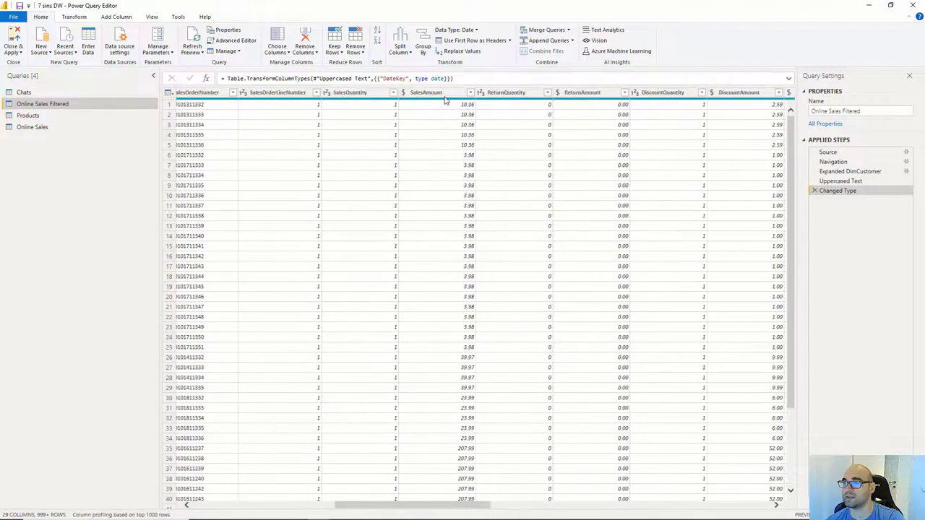
pyautogui.click(445, 97)
pyautogui.rightClick(444, 98)
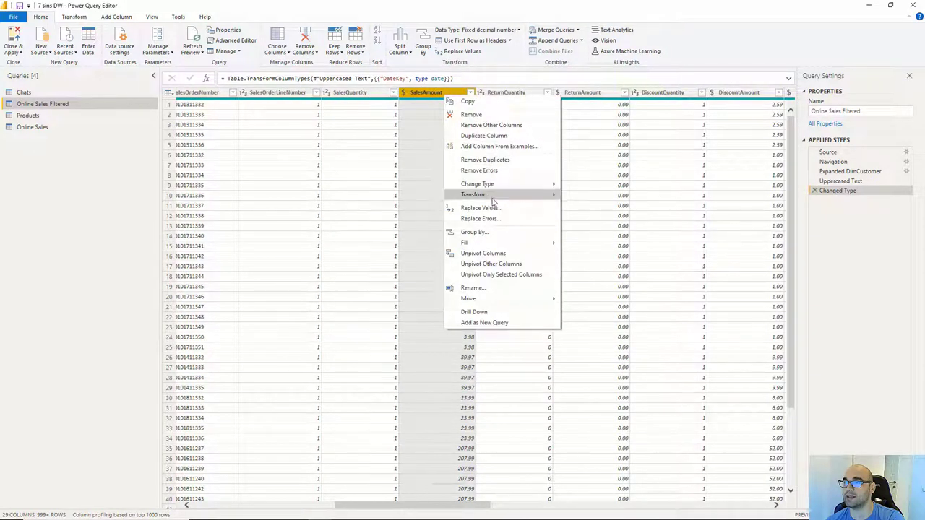
pyautogui.moveTo(495, 197)
pyautogui.click(596, 207)
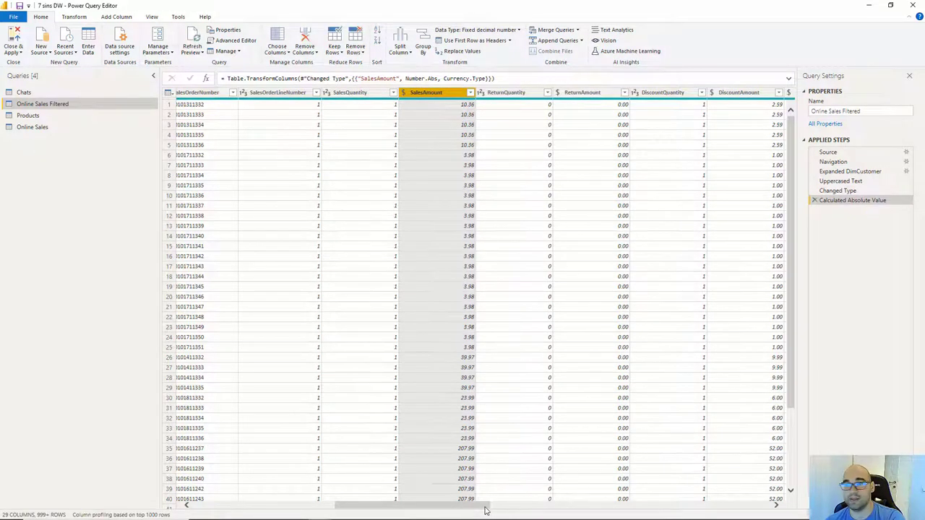
# - Filter the TotalCost column to keep only rows where the value is greater than 5
pyautogui.moveTo(490, 508); pyautogui.dragTo(560, 511)
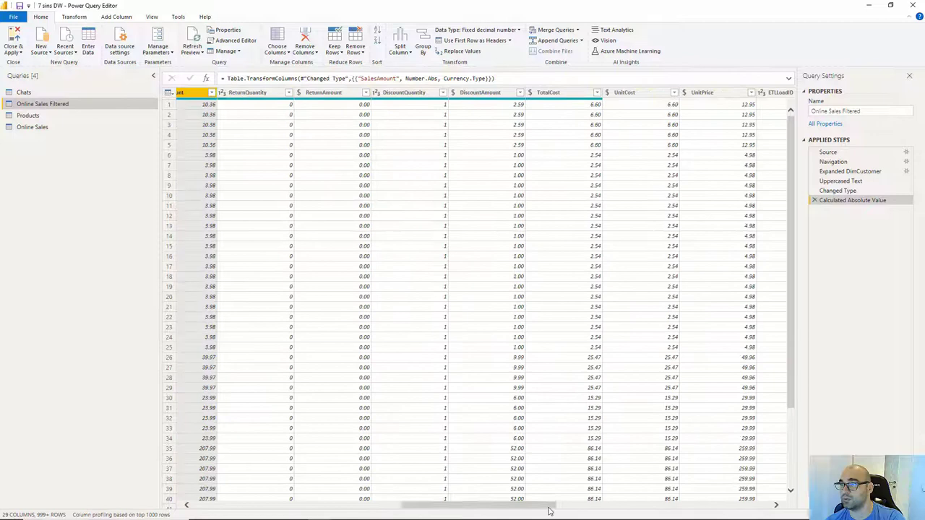
pyautogui.click(598, 93)
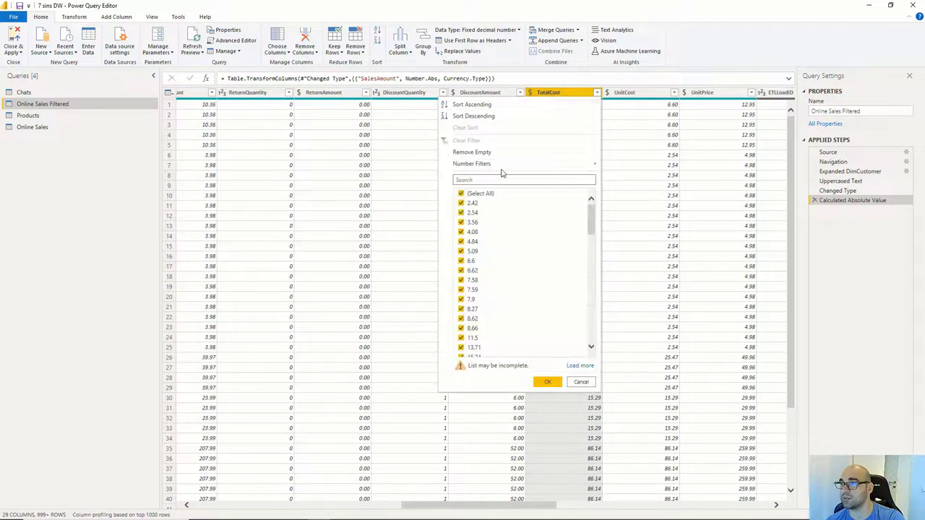
pyautogui.moveTo(499, 165)
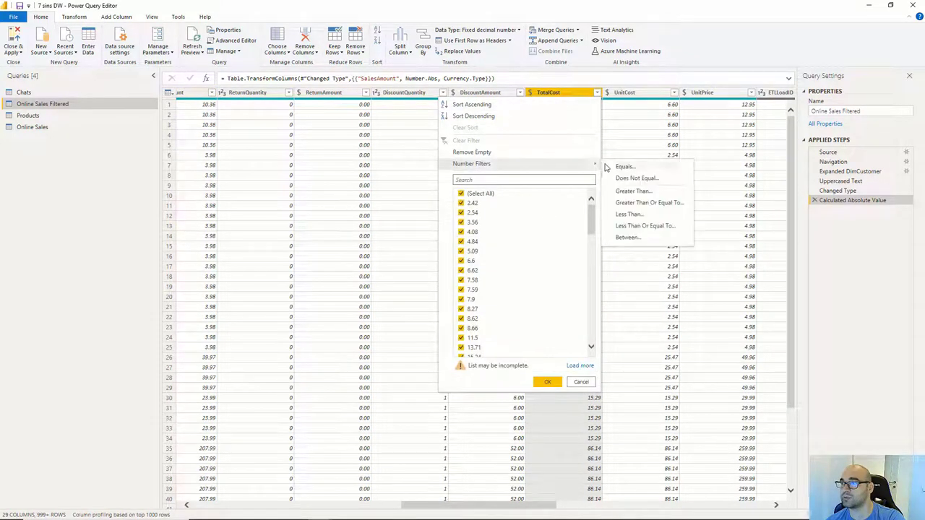
pyautogui.click(633, 191)
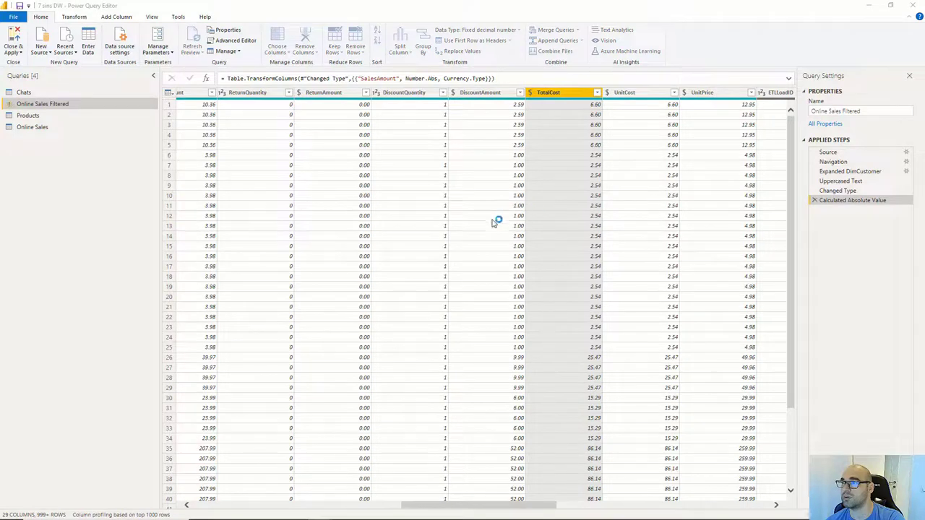
pyautogui.click(446, 265)
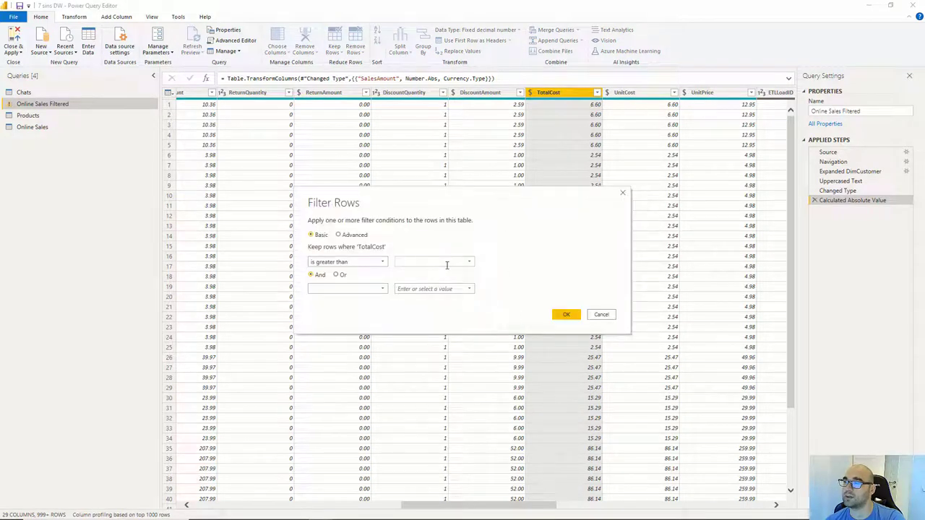
pyautogui.click(566, 314)
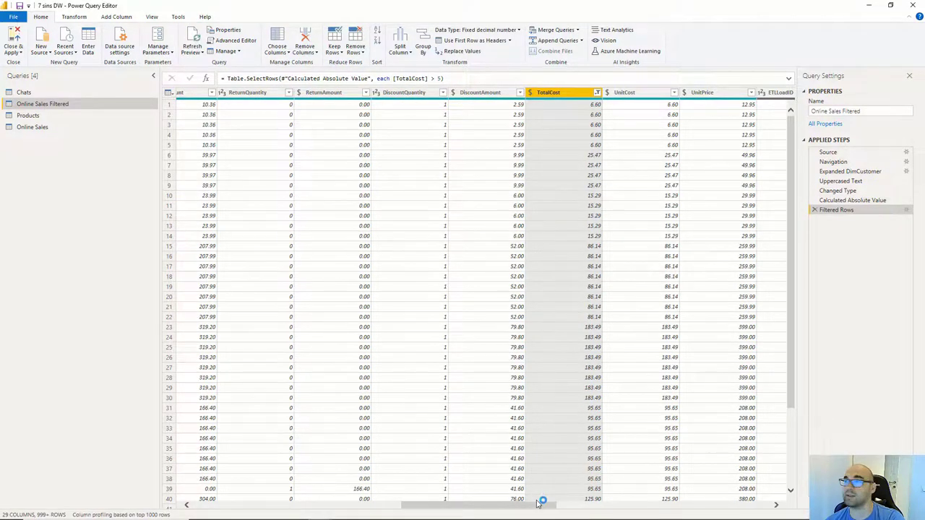
# - Remove the ETLLoadID column from the query
pyautogui.moveTo(544, 508); pyautogui.dragTo(579, 510)
pyautogui.click(619, 93)
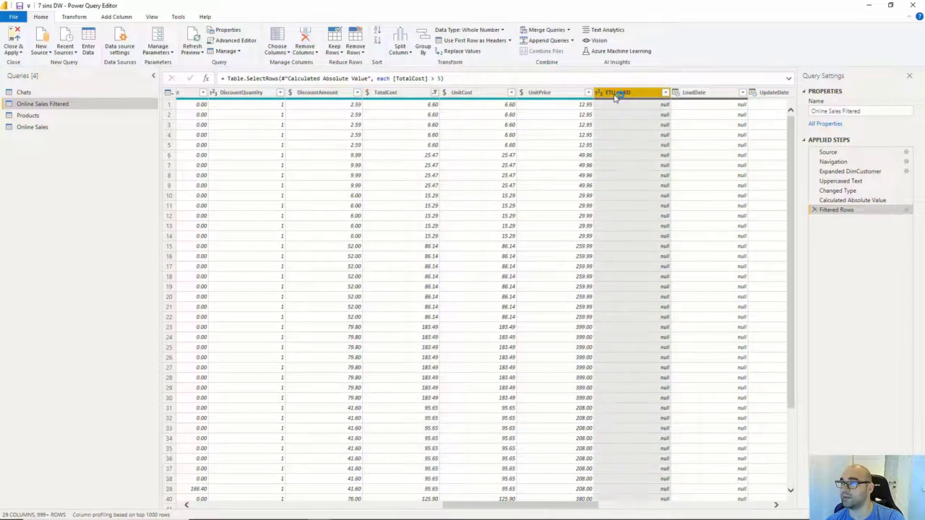
pyautogui.rightClick(624, 98)
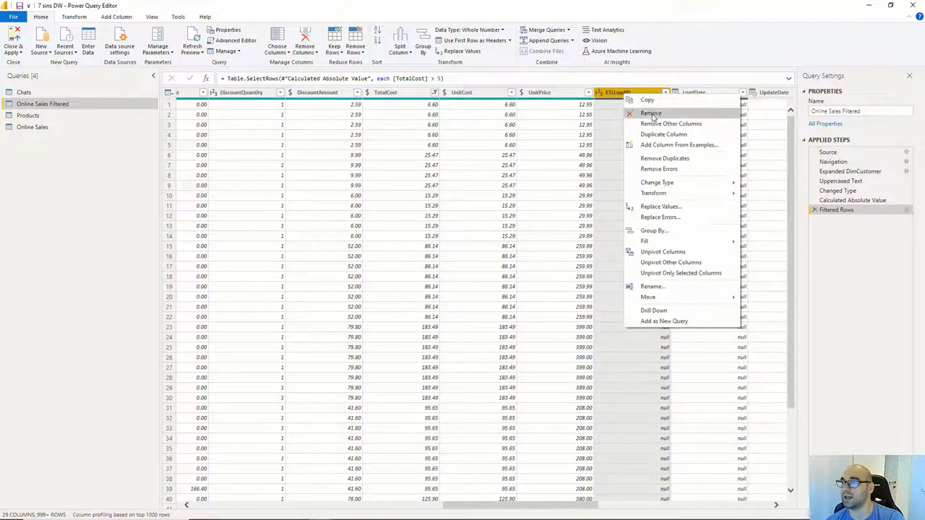
pyautogui.click(650, 111)
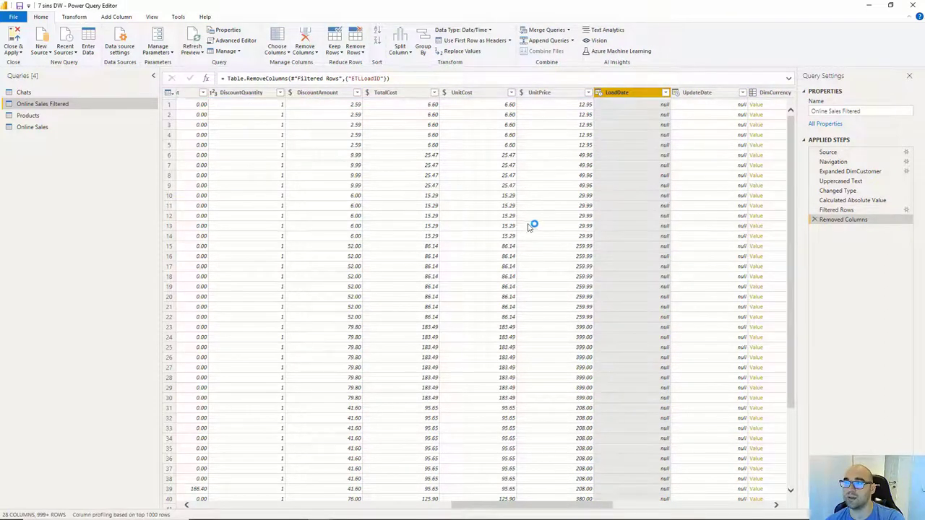
# - Replace the value M with Male in the DimCustomer.Gender column
pyautogui.moveTo(565, 510); pyautogui.dragTo(665, 514)
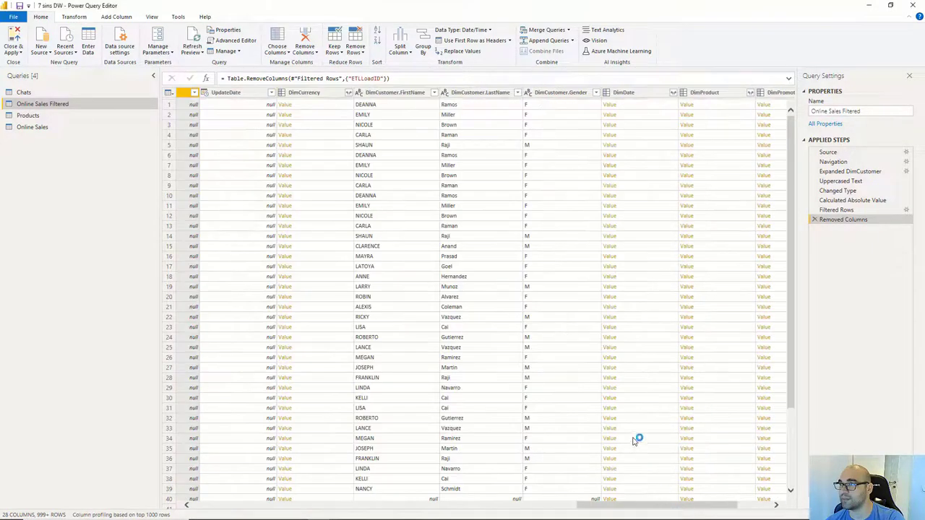
pyautogui.click(563, 97)
pyautogui.rightClick(564, 98)
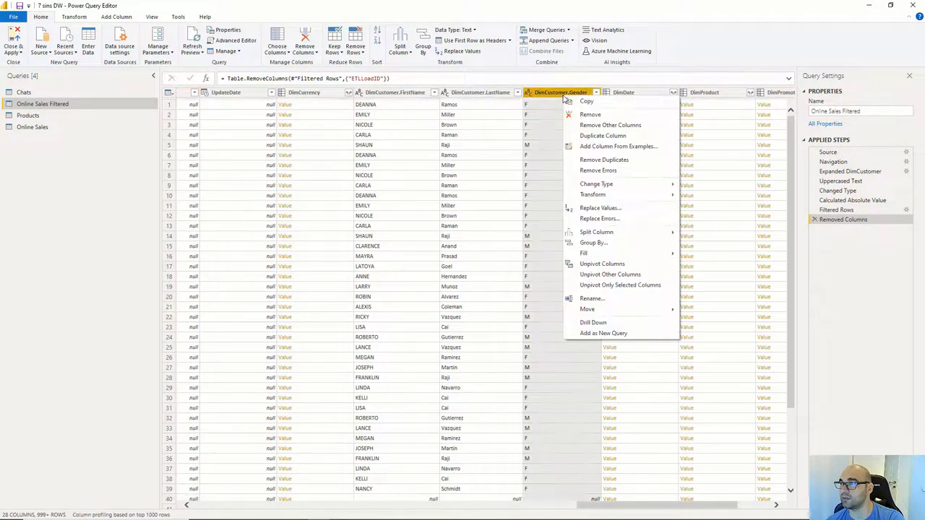
pyautogui.click(607, 206)
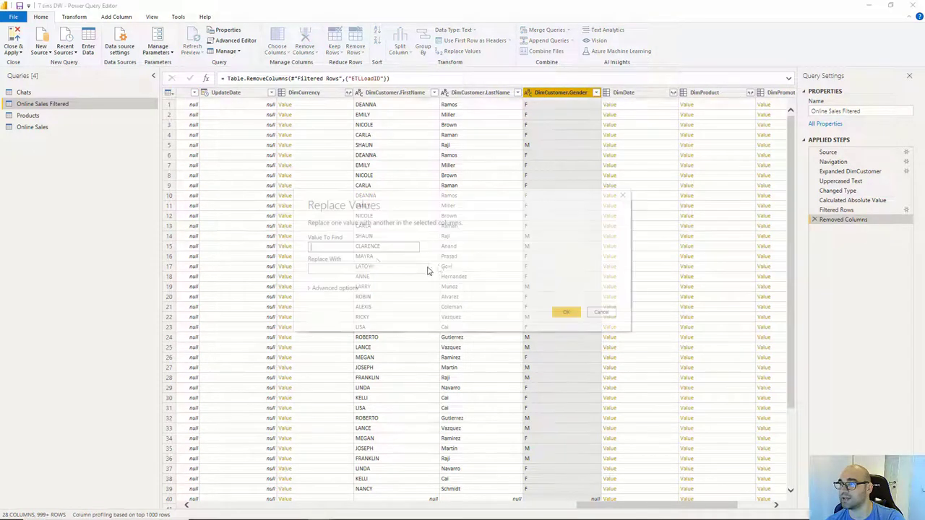
pyautogui.write('M')
pyautogui.press('Tab')
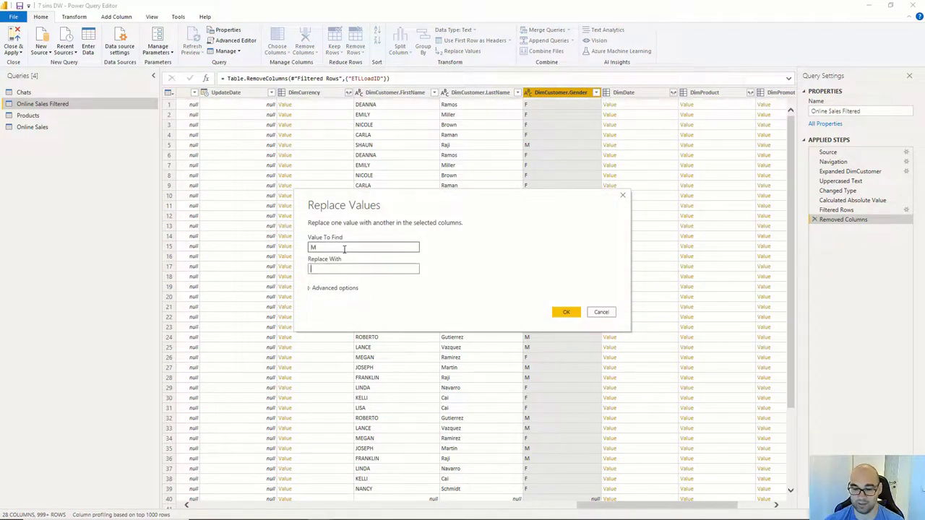
pyautogui.write('Male')
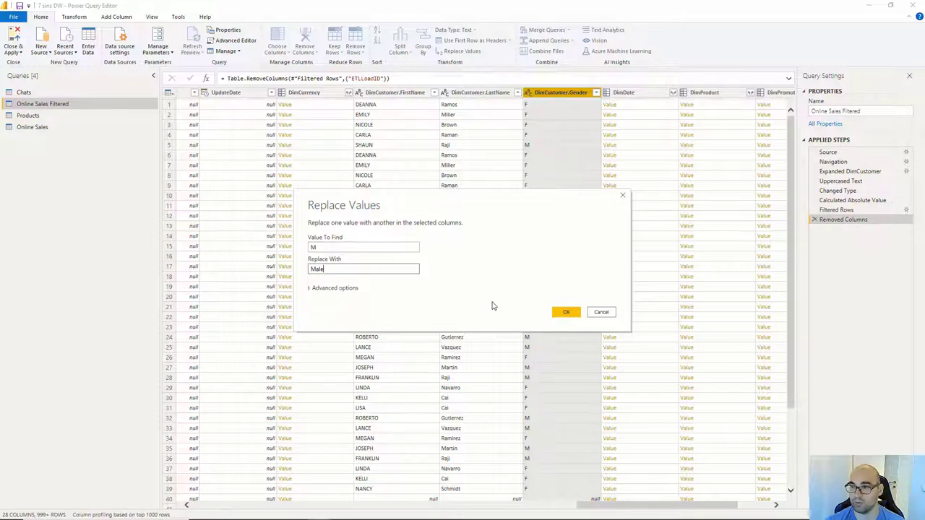
pyautogui.click(565, 312)
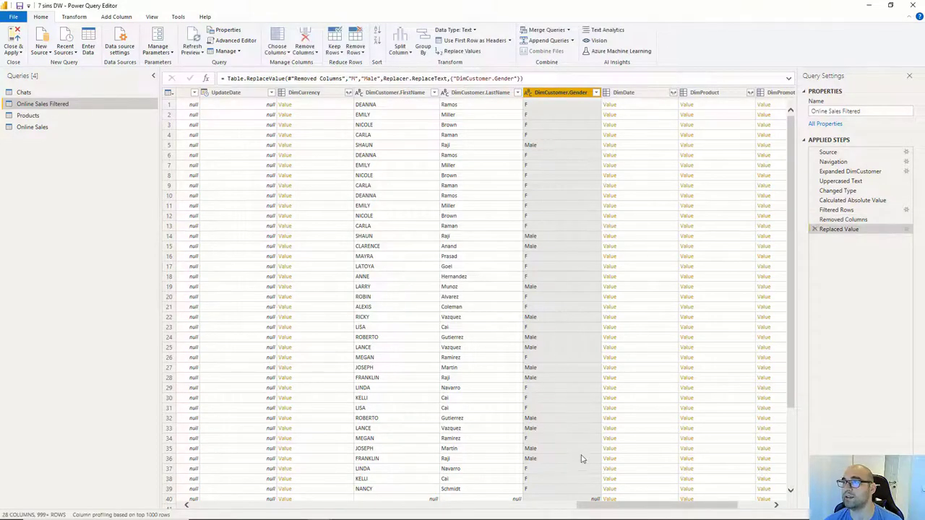
# - Filter the SalesAmount column to keep only rows where the value is greater than 300
pyautogui.moveTo(600, 504); pyautogui.dragTo(339, 506)
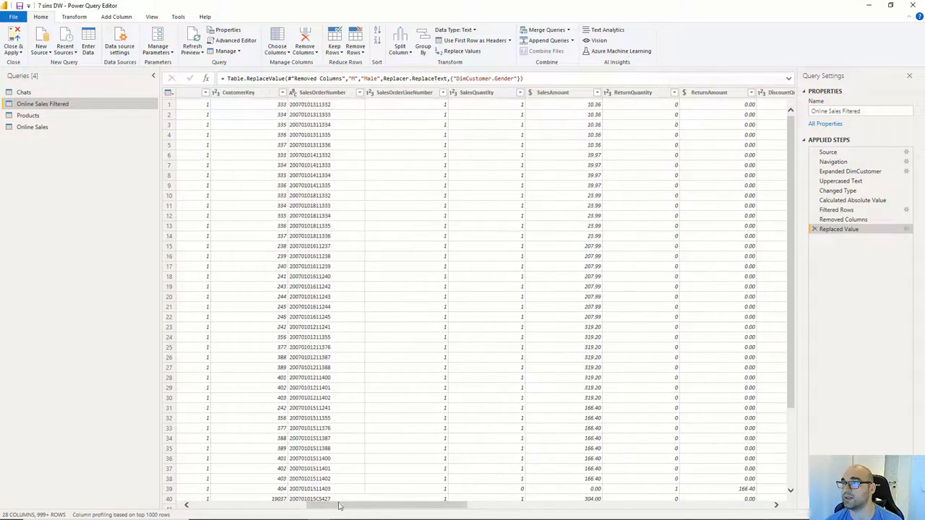
pyautogui.click(568, 97)
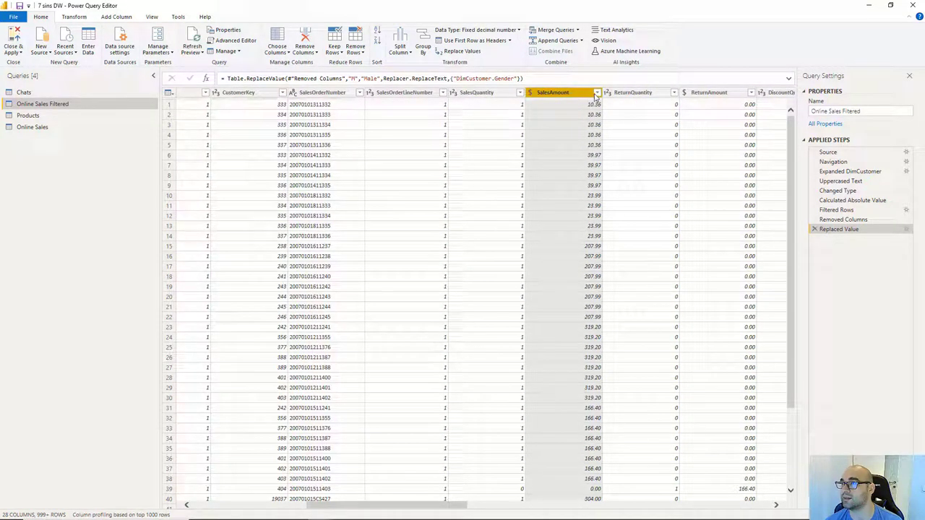
pyautogui.click(597, 93)
pyautogui.moveTo(554, 169)
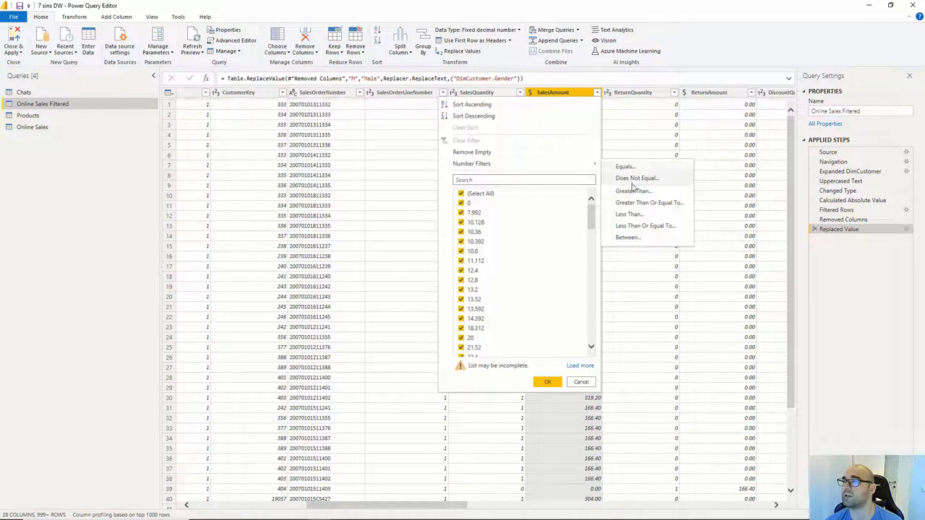
pyautogui.click(633, 191)
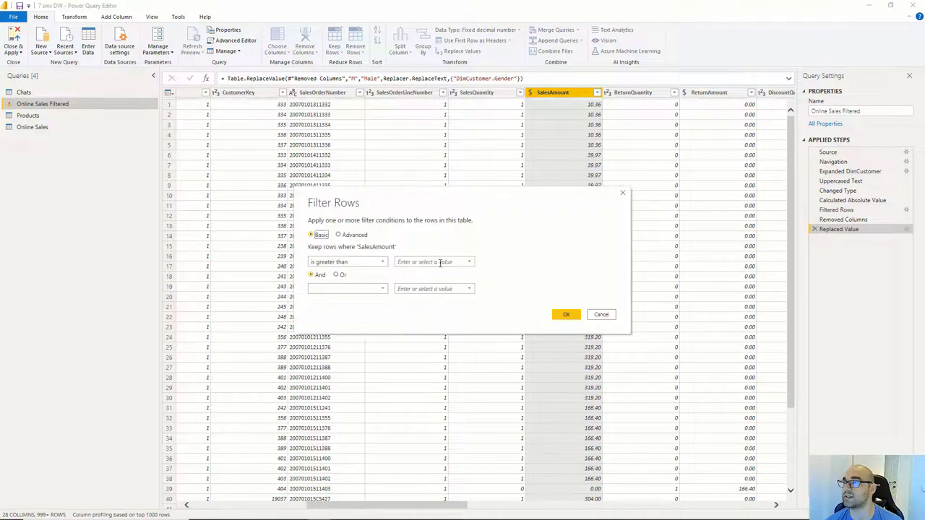
pyautogui.click(440, 263)
pyautogui.write('300')
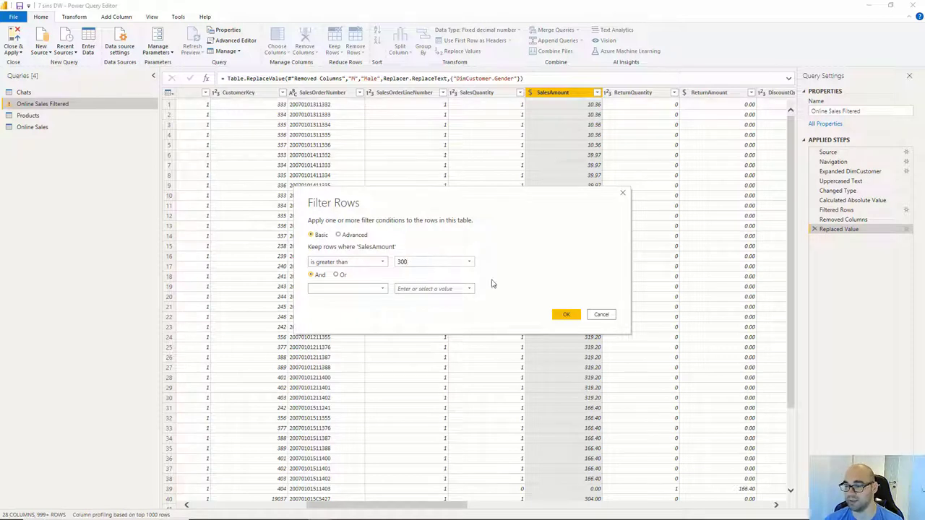
pyautogui.click(568, 314)
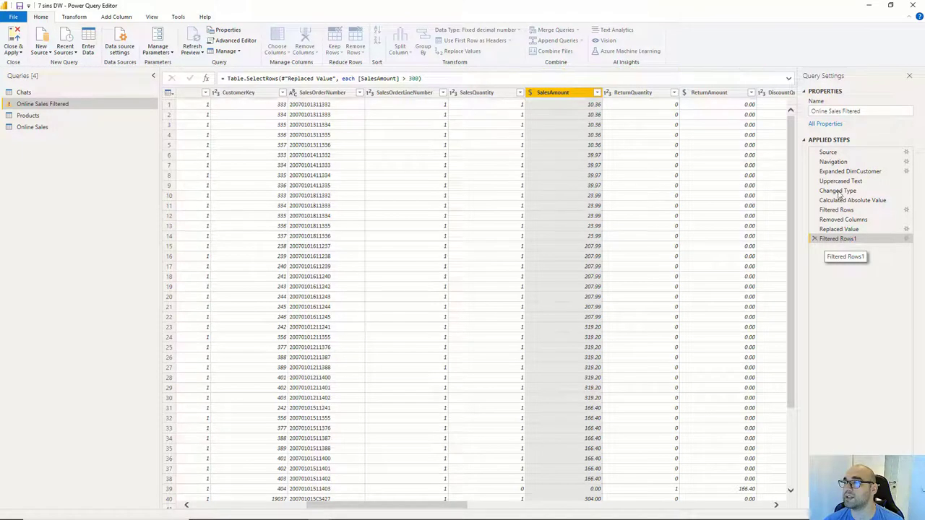
# - View the native query of the last applied step, Filtered Rows1, and read the generated SQL through to its end
pyautogui.rightClick(841, 242)
pyautogui.click(835, 241)
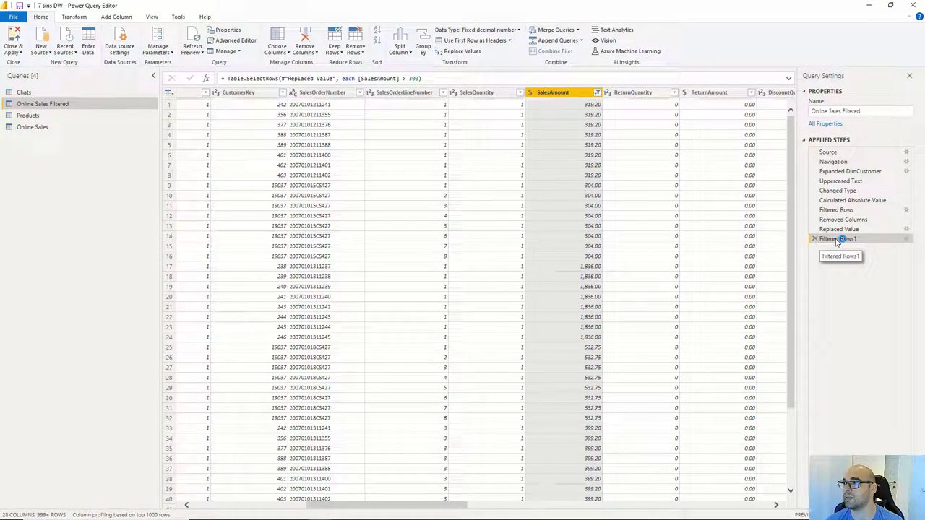
pyautogui.rightClick(838, 241)
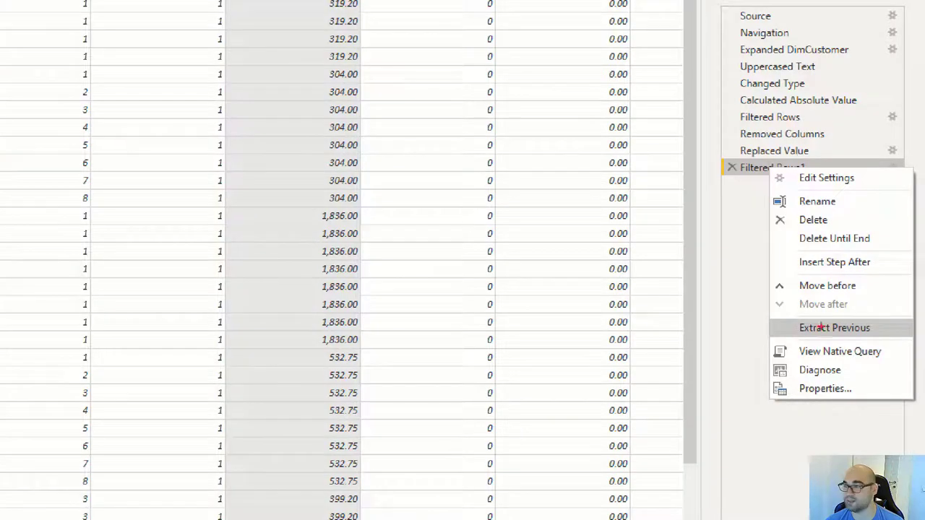
pyautogui.press('Escape')
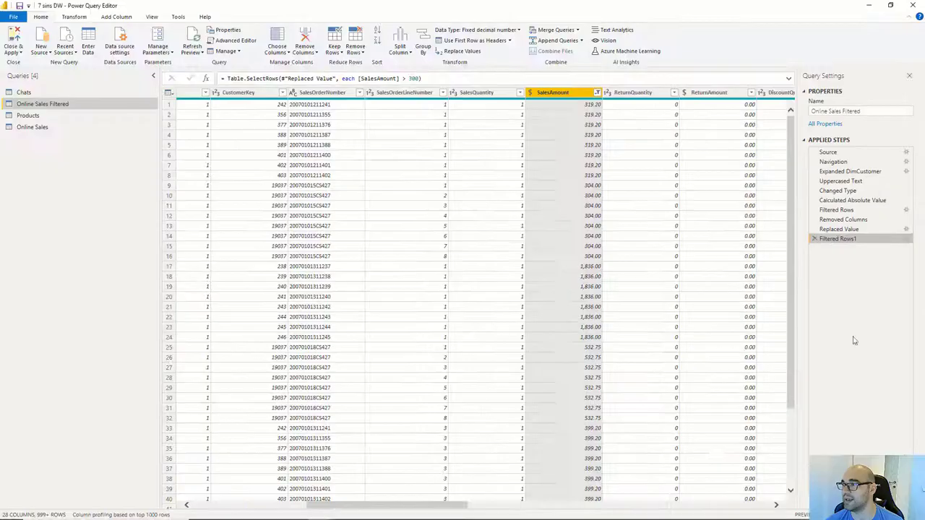
pyautogui.rightClick(836, 245)
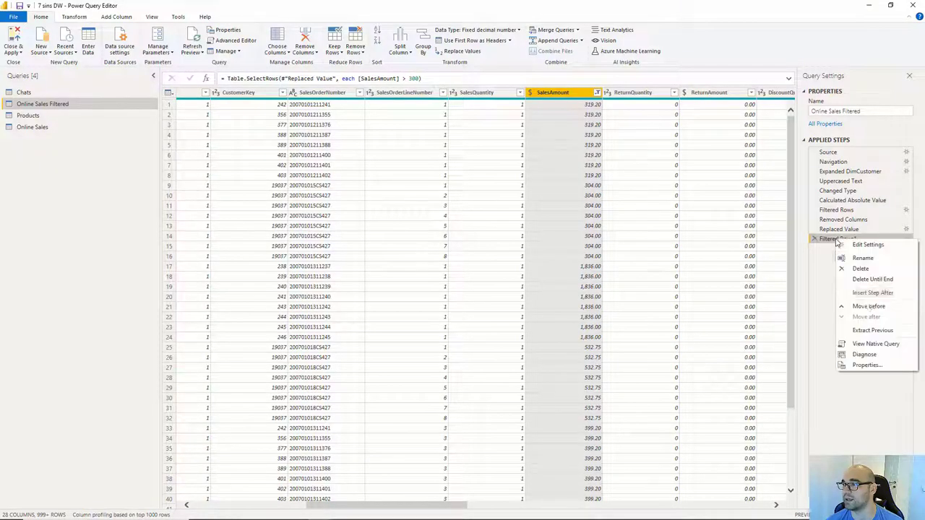
pyautogui.click(863, 342)
pyautogui.click(607, 128)
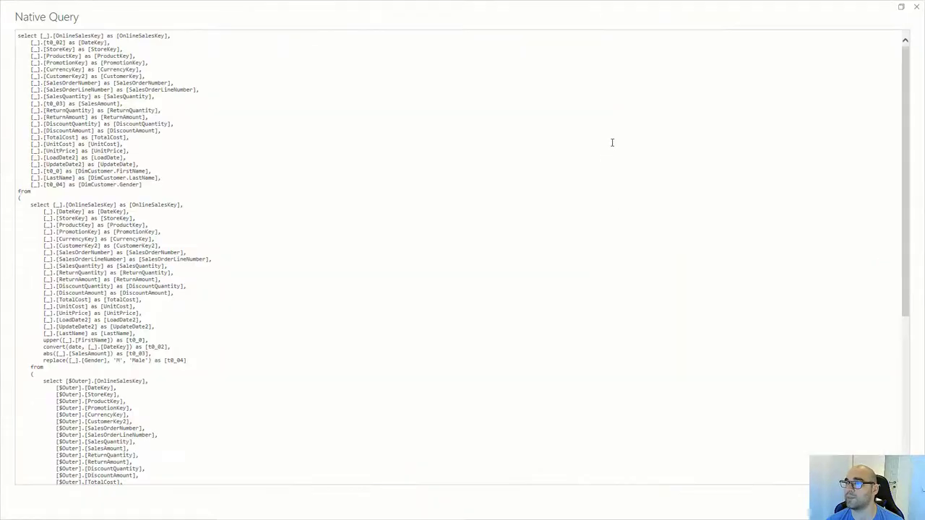
pyautogui.scroll(-12, 162, 251)
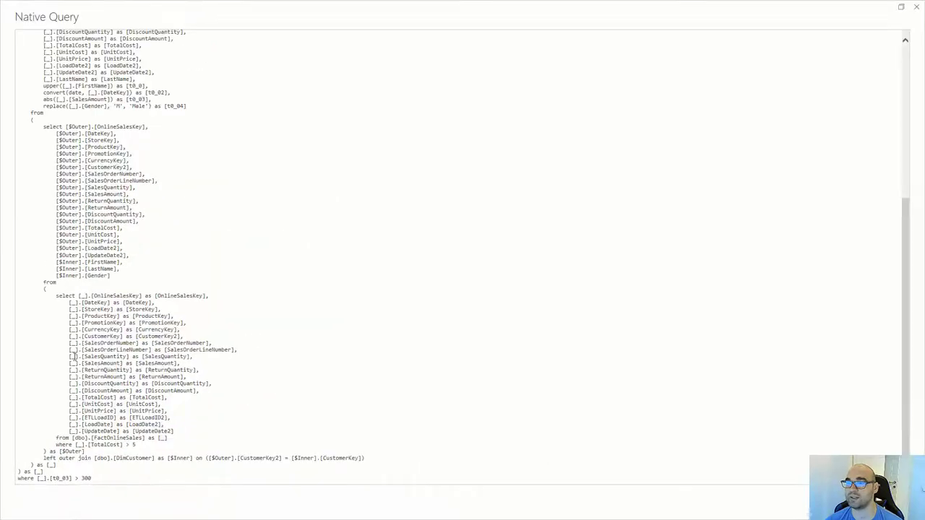
# - Examine the upper, convert, abs and replace expressions in the native query's SQL and leave the query view
pyautogui.scroll(10, 73, 356)
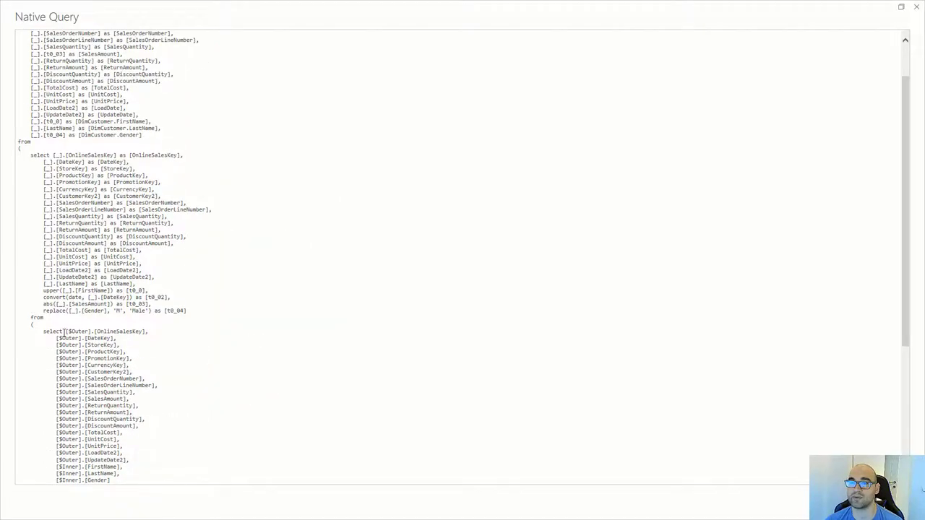
pyautogui.moveTo(39, 296); pyautogui.dragTo(147, 294)
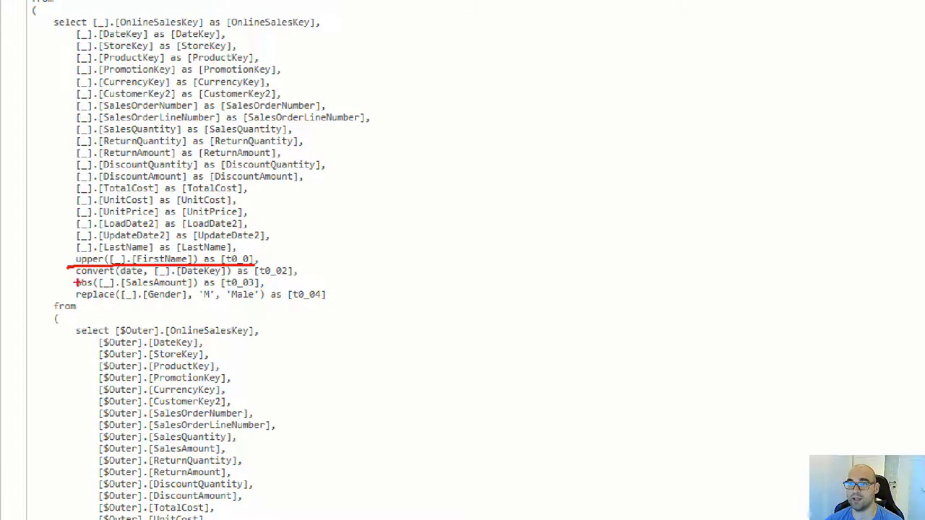
pyautogui.moveTo(76, 281); pyautogui.dragTo(148, 281)
pyautogui.moveTo(76, 289)
pyautogui.mouseDown()
pyautogui.moveTo(185, 304)
pyautogui.moveTo(268, 302)
pyautogui.mouseUp()
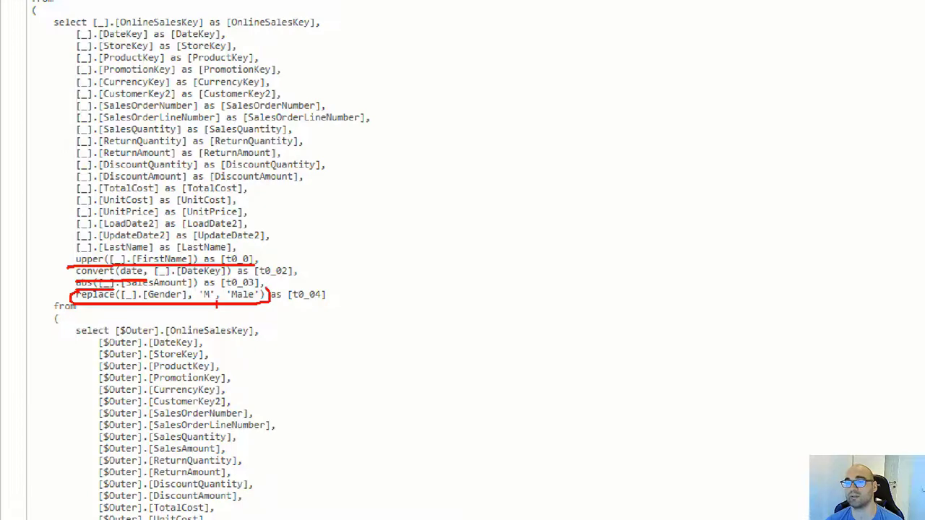
pyautogui.press('Escape')
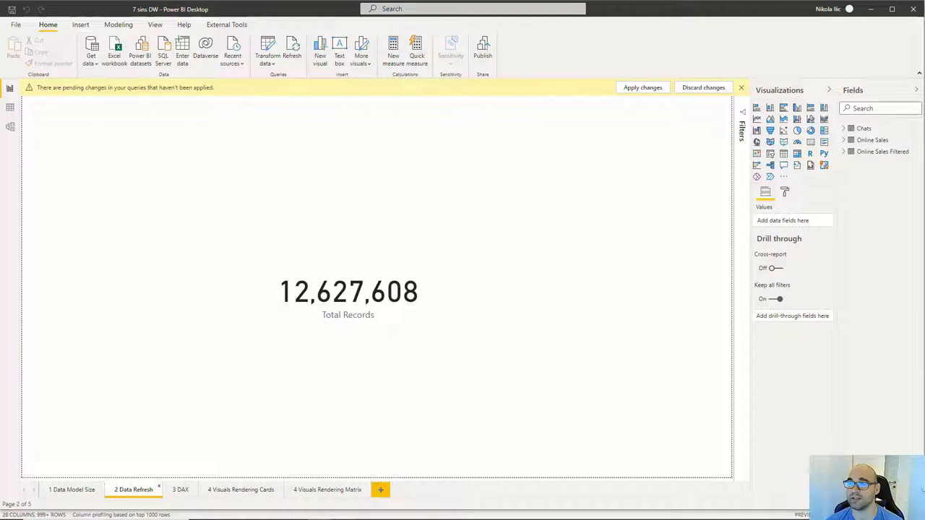
pyautogui.hotkey('alt', 'Tab')
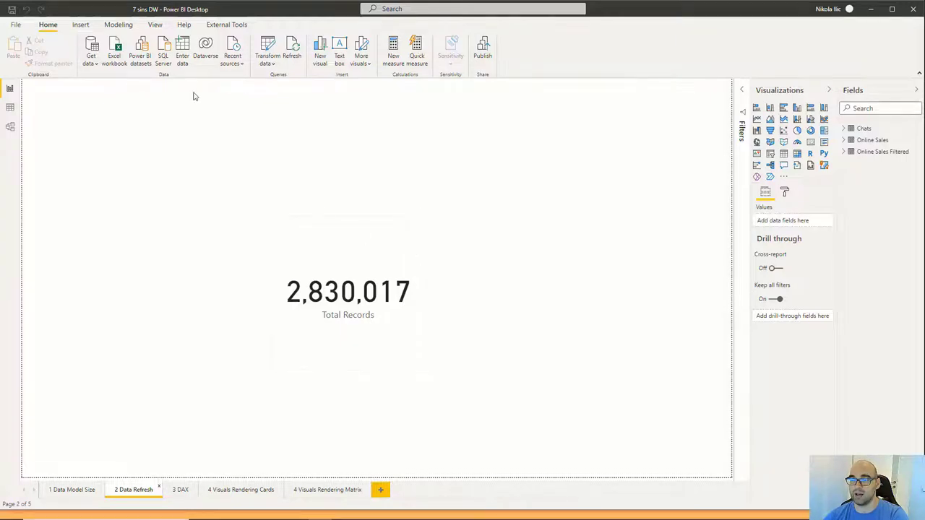
# - Open the Online Sales Filtered query for transformation and delete its Changed Type step
pyautogui.click(266, 46)
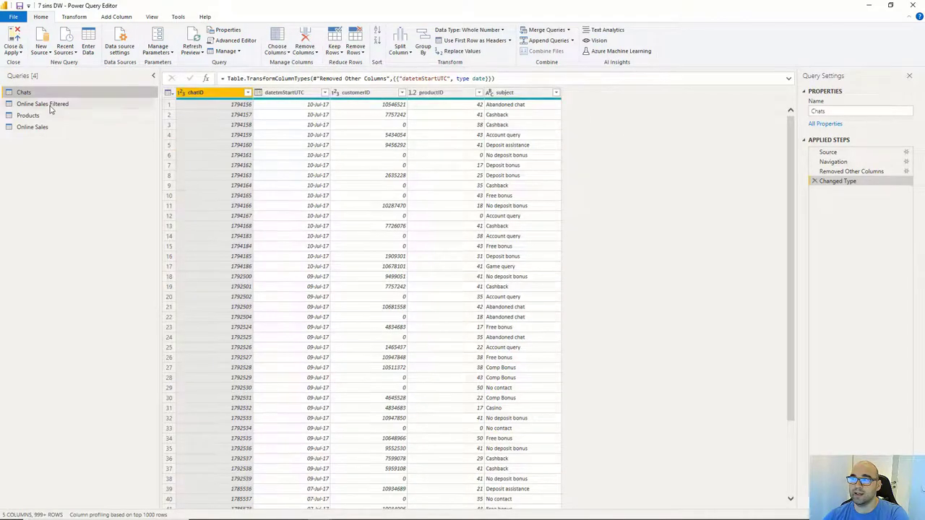
pyautogui.click(50, 104)
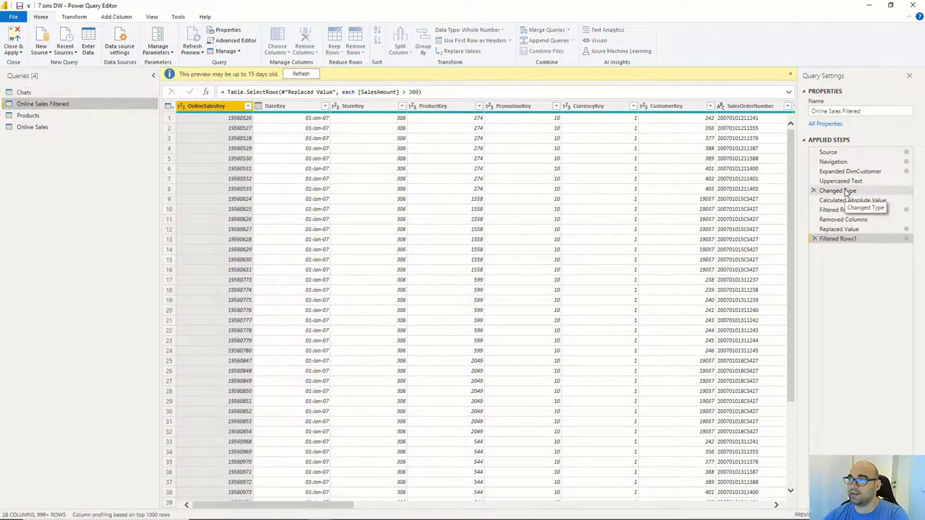
pyautogui.click(845, 191)
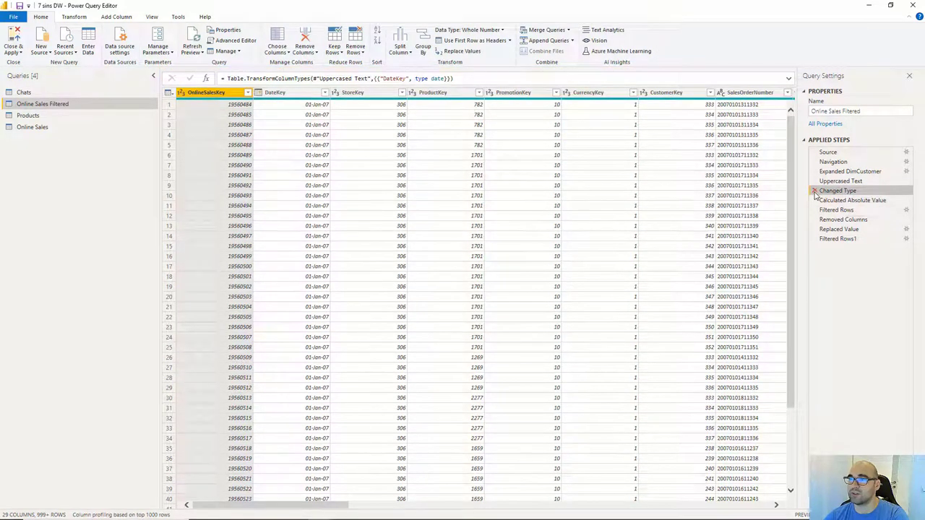
pyautogui.click(814, 191)
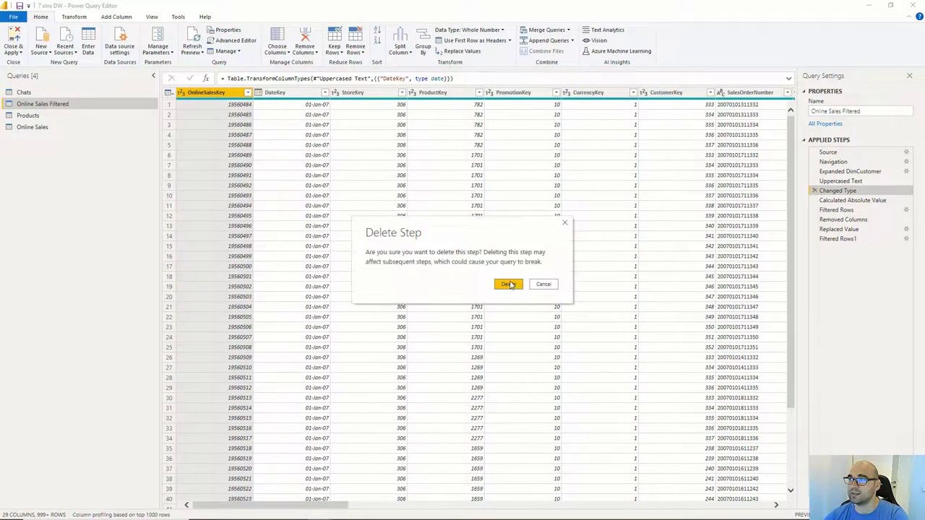
pyautogui.click(510, 285)
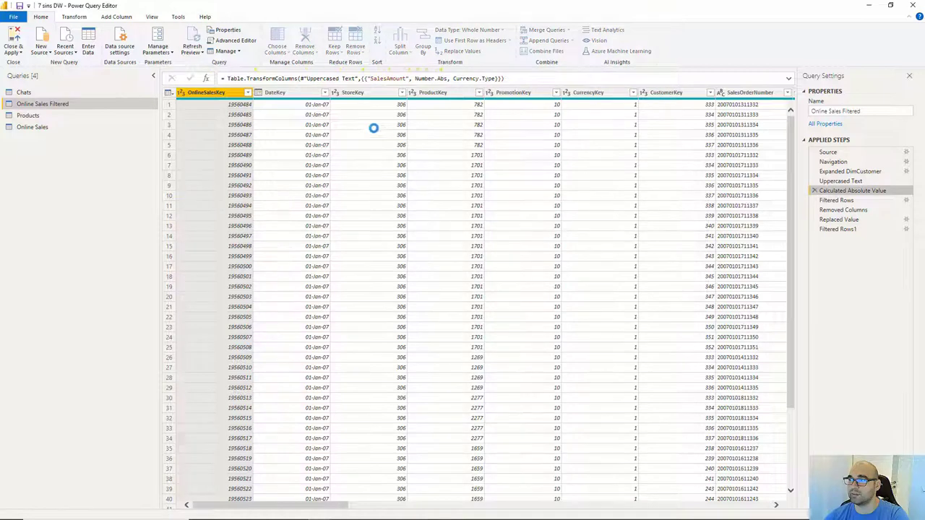
# - Transform the DateKey column to Date Only, inserting the step after Calculated Absolute Value
pyautogui.click(311, 95)
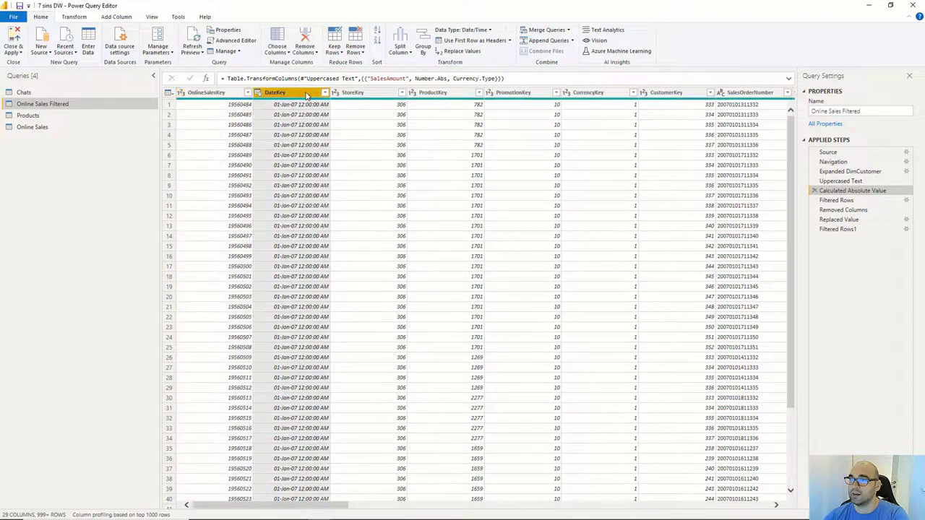
pyautogui.rightClick(309, 95)
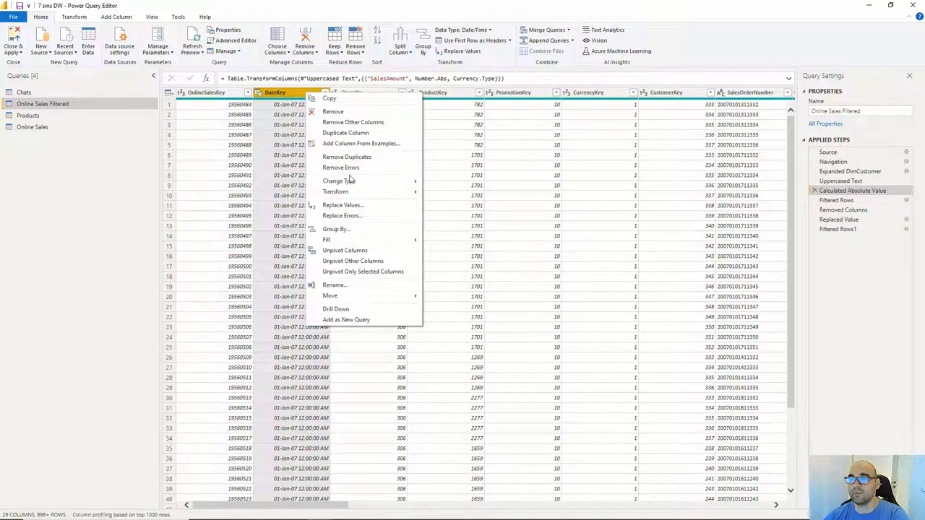
pyautogui.moveTo(351, 182)
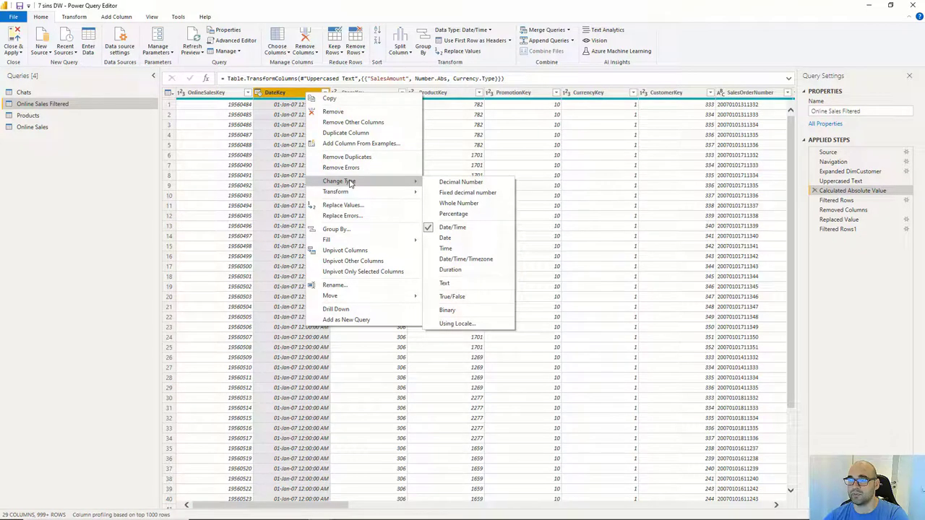
pyautogui.moveTo(371, 197)
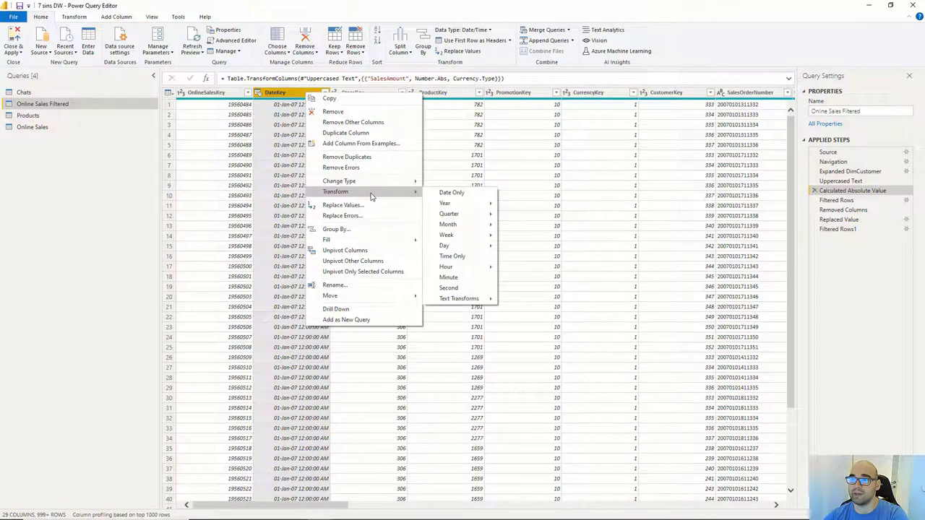
pyautogui.click(451, 193)
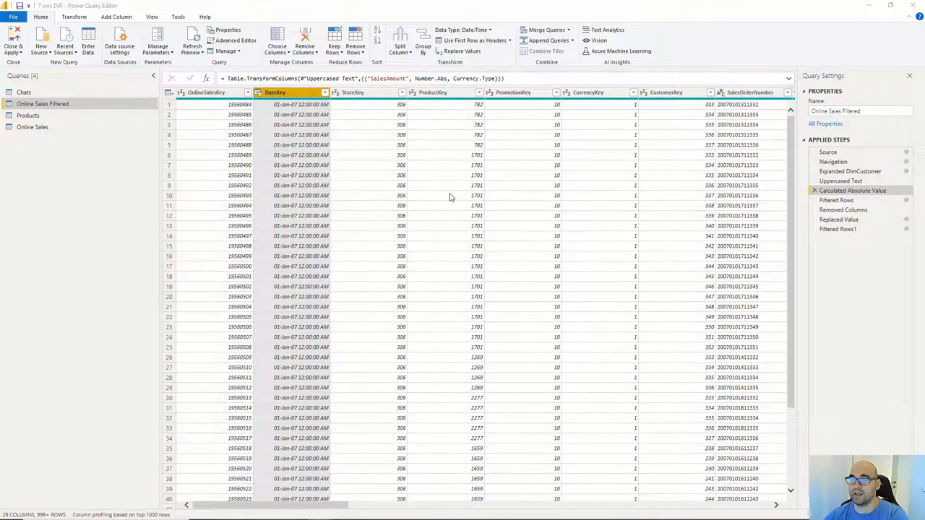
pyautogui.click(509, 285)
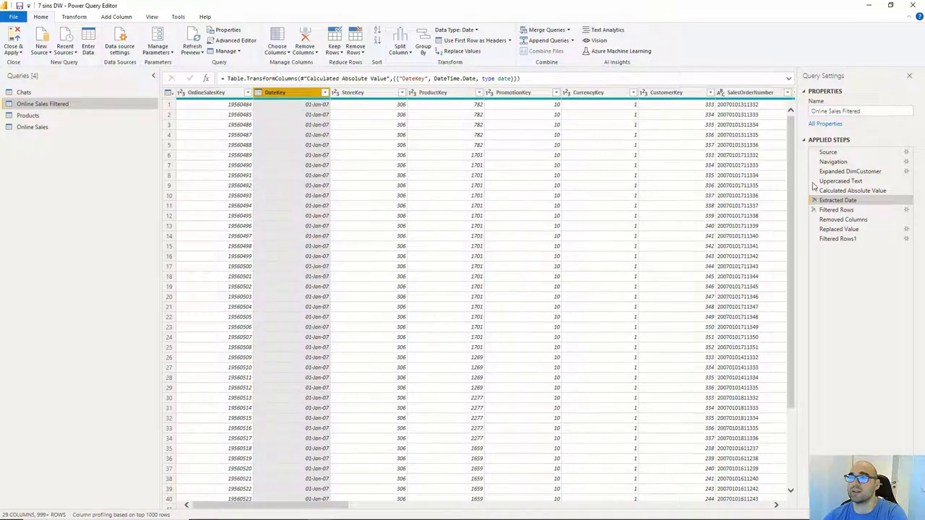
# - Check whether the native query can be viewed for the last applied step, Filtered Rows1
pyautogui.click(838, 239)
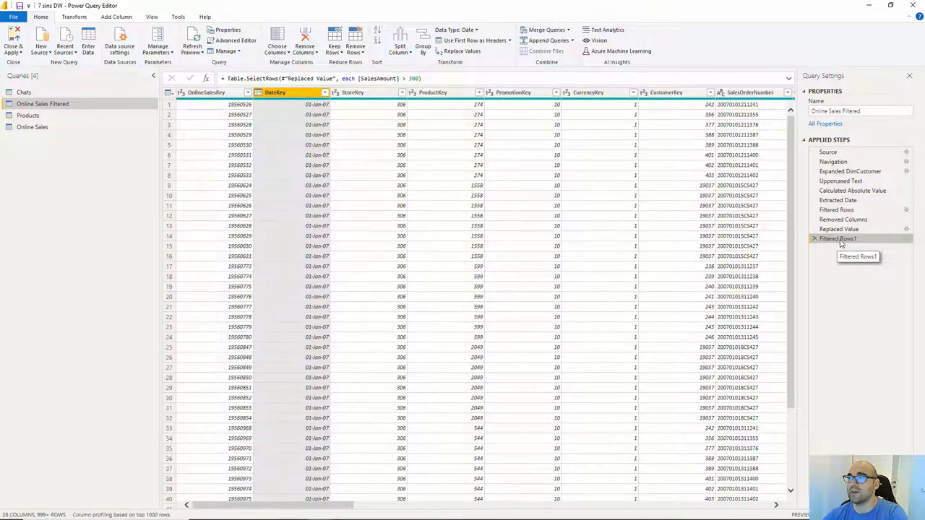
pyautogui.rightClick(840, 244)
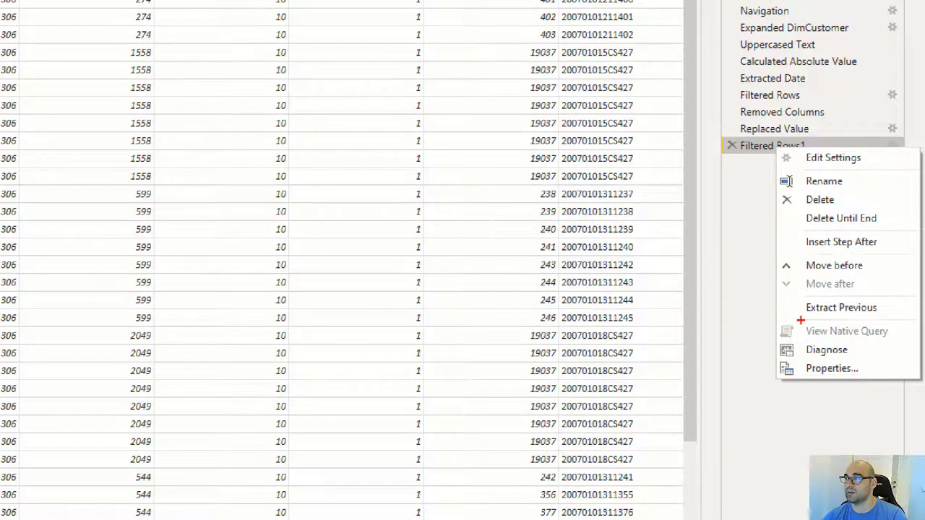
pyautogui.moveTo(800, 318)
pyautogui.mouseDown()
pyautogui.moveTo(772, 330)
pyautogui.moveTo(848, 333)
pyautogui.moveTo(887, 317)
pyautogui.mouseUp()
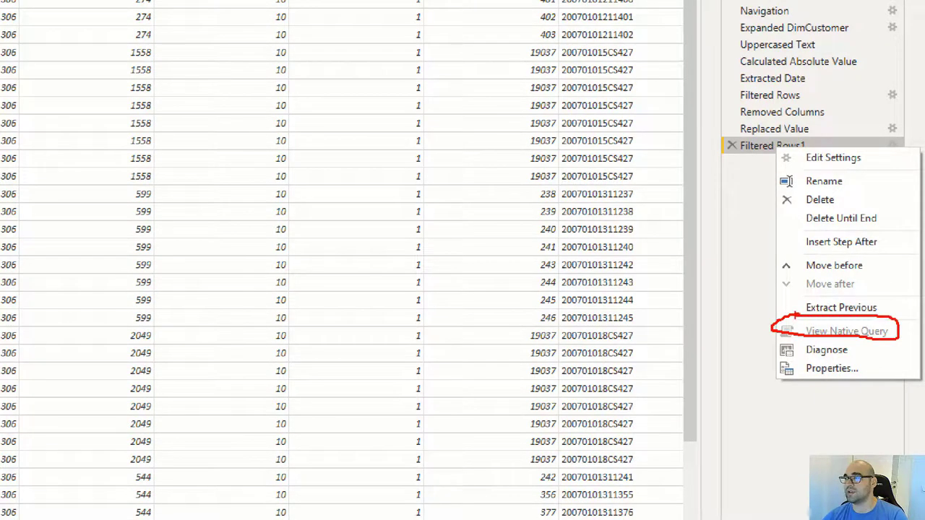
pyautogui.press('Escape')
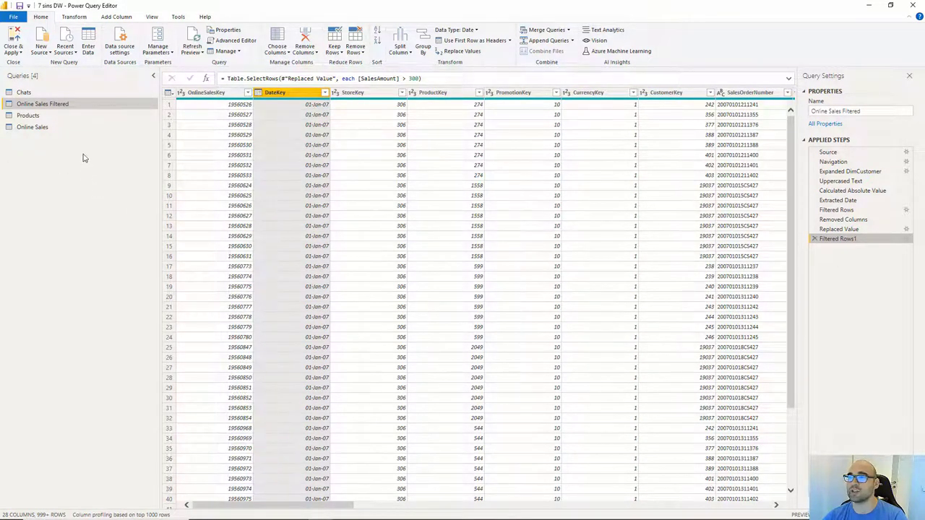
# - Close and apply the query changes, and switch to the PowerPoint slide show at the Data Refresh Best Practices slide
pyautogui.click(14, 38)
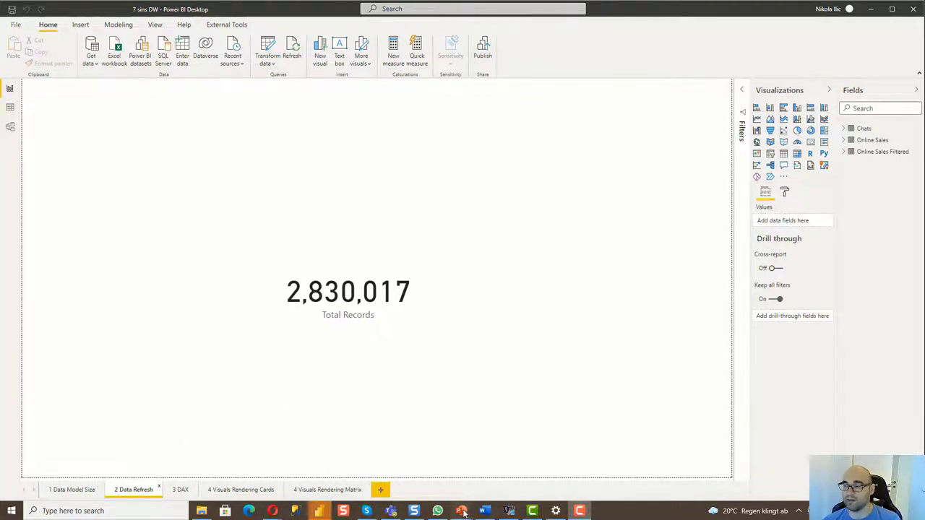
pyautogui.moveTo(510, 506)
pyautogui.click(495, 475)
pyautogui.press('Right')
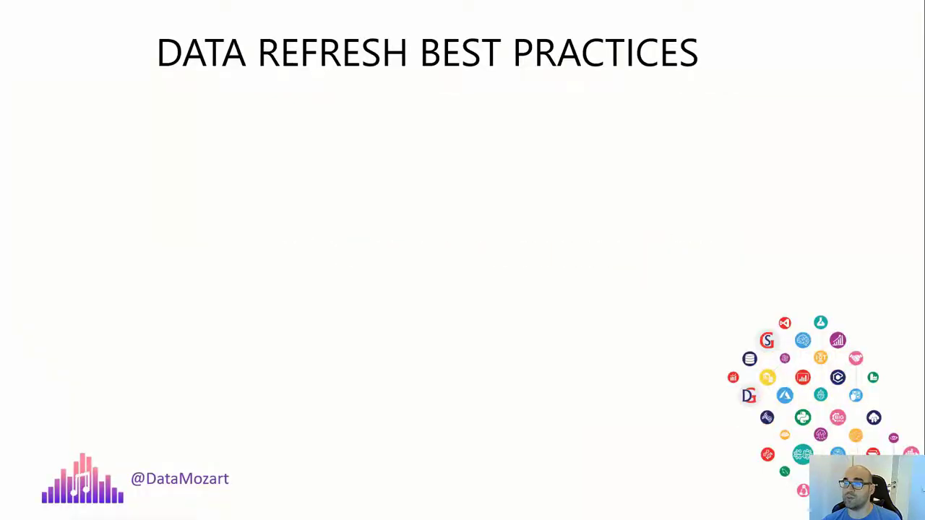